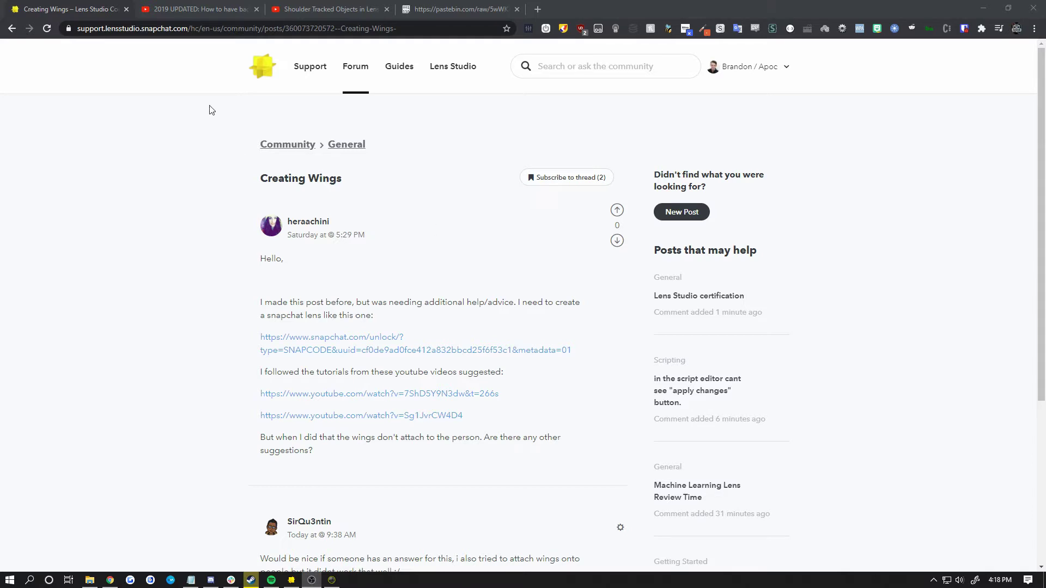
Look over the two YouTube tutorials on background segmentation and shoulder tracked objects.
{"action": "left_click", "coordinate": [198, 9]}
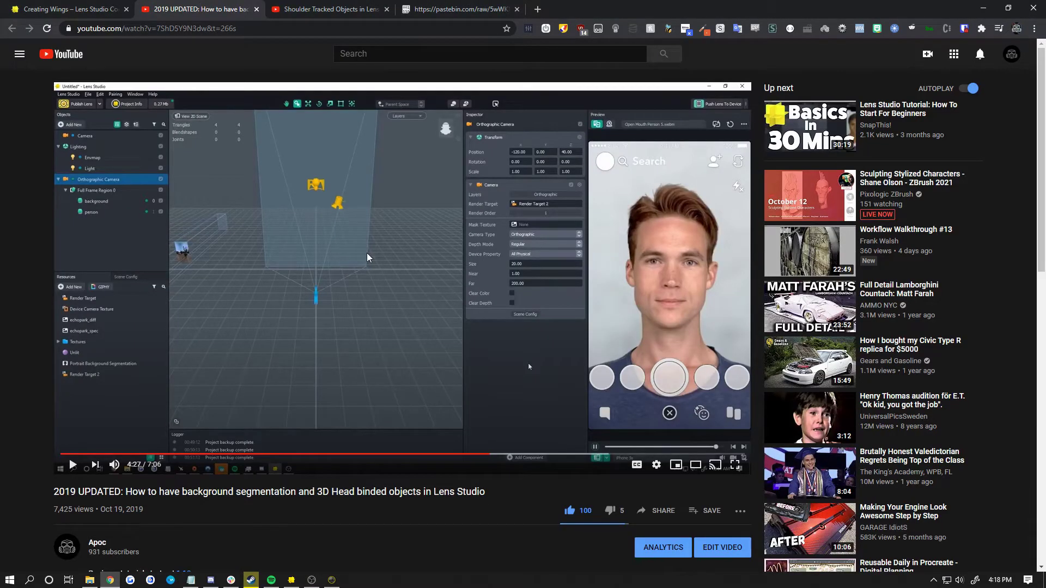
{"action": "left_click", "coordinate": [305, 8]}
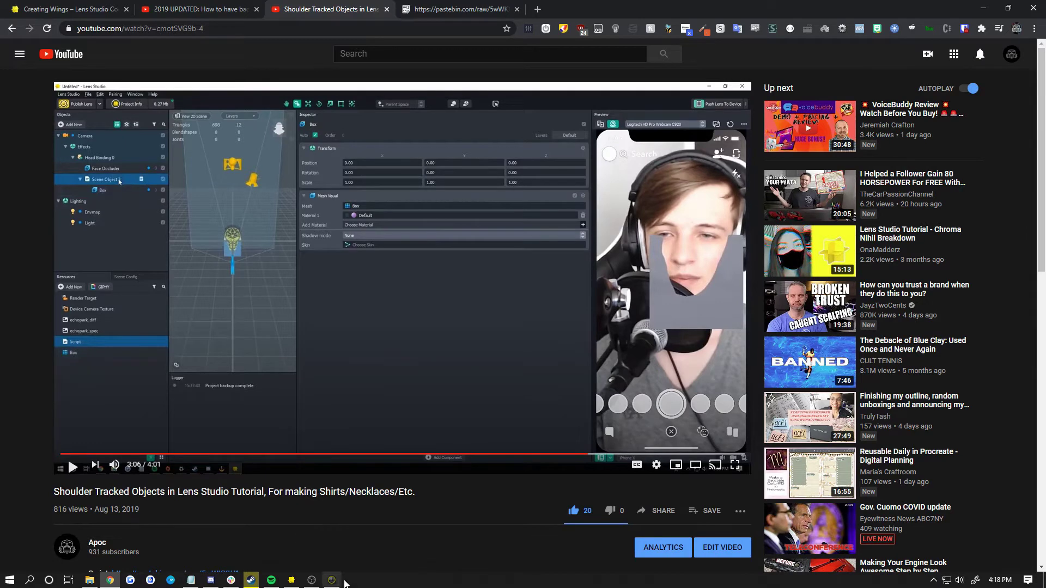
Switch to Lens Studio and preview the finished wings lens on the Snap Camera feed, then return to the Person 1 sample.
{"action": "left_click", "coordinate": [332, 580]}
{"action": "left_click", "coordinate": [332, 580]}
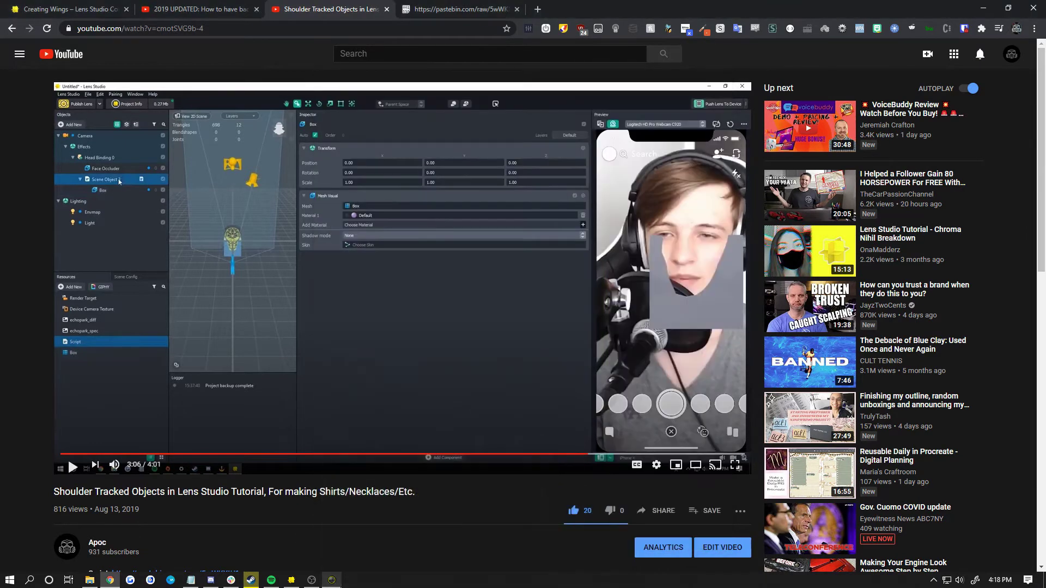
{"action": "left_click", "coordinate": [300, 585]}
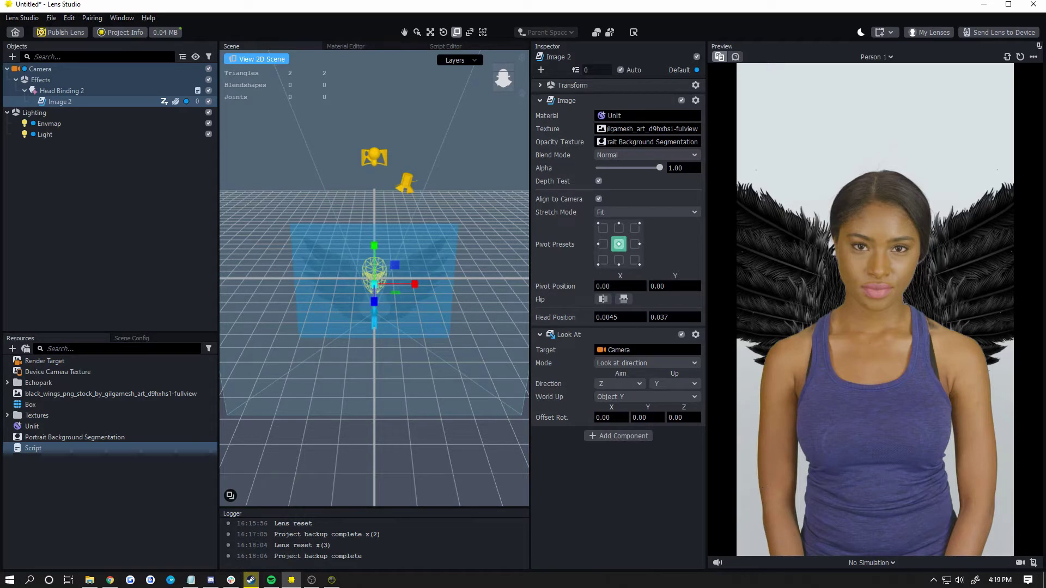
{"action": "left_click", "coordinate": [736, 56]}
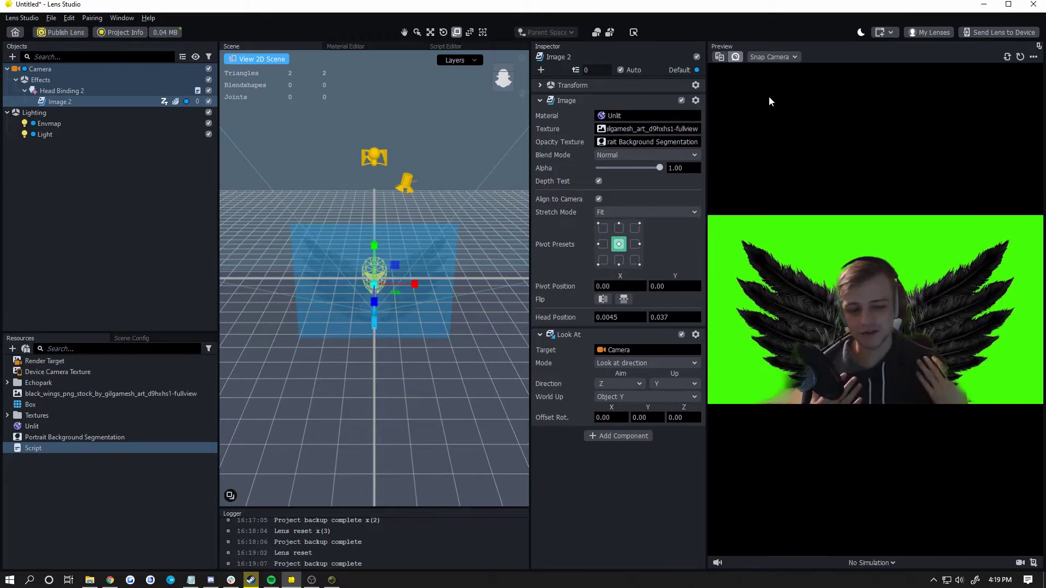
{"action": "left_click", "coordinate": [719, 57]}
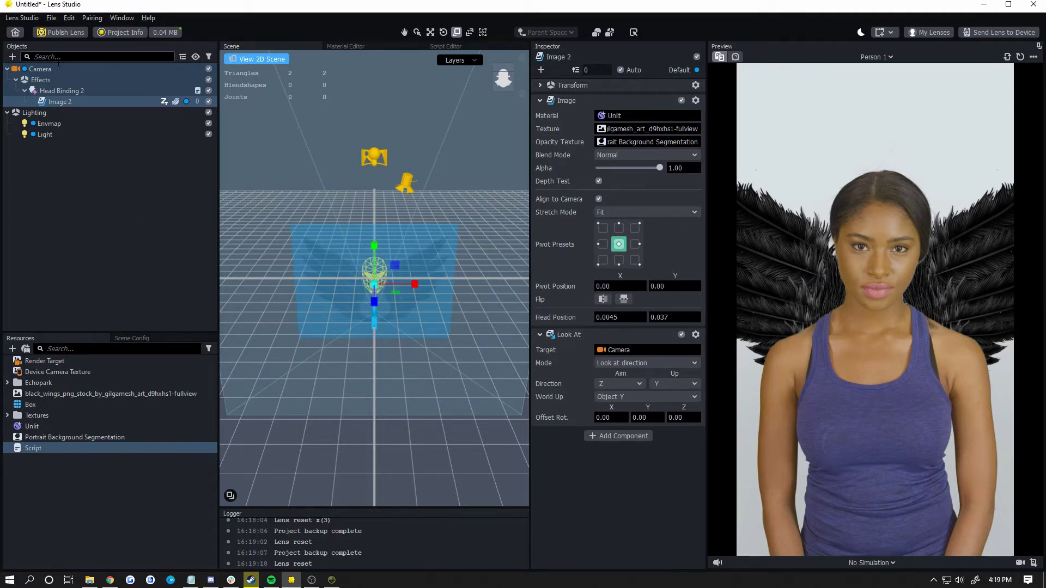
Create a new blank lens project in place of the current one.
{"action": "left_click", "coordinate": [51, 18]}
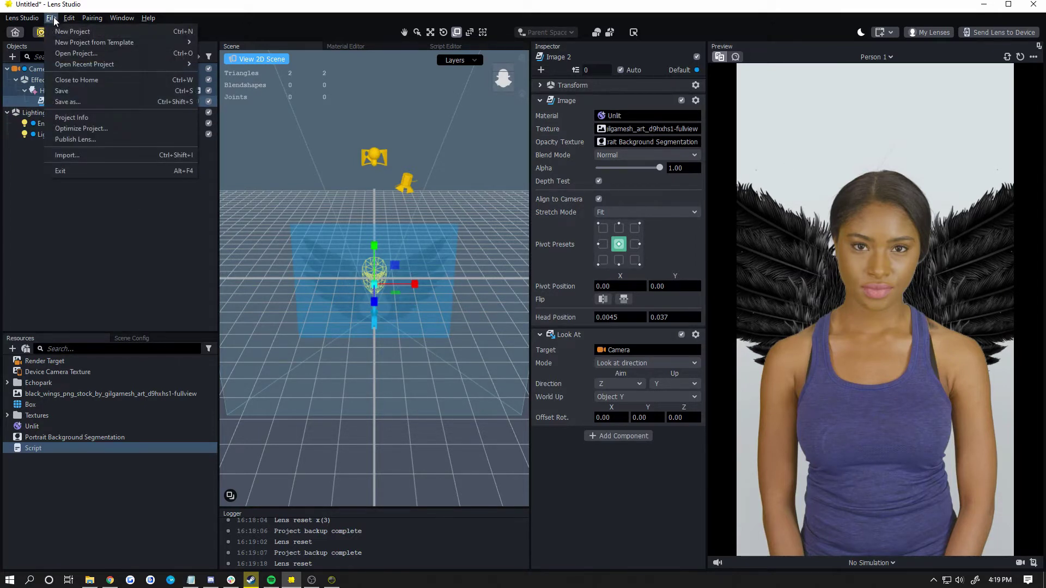
{"action": "left_click", "coordinate": [66, 29]}
{"action": "left_click", "coordinate": [542, 303]}
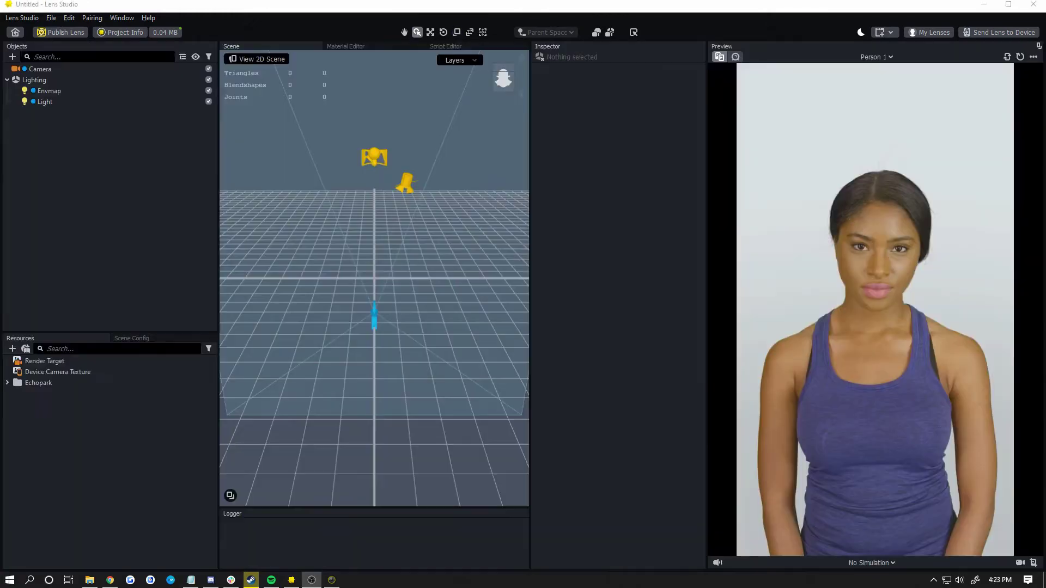
Import the black_wings_png_stock_by_gilgamesh_art_d9hxhs1-fullview image into the project resources.
{"action": "left_click_drag", "start_coordinate": [0, 430], "coordinate": [55, 434]}
{"action": "left_click", "coordinate": [135, 396]}
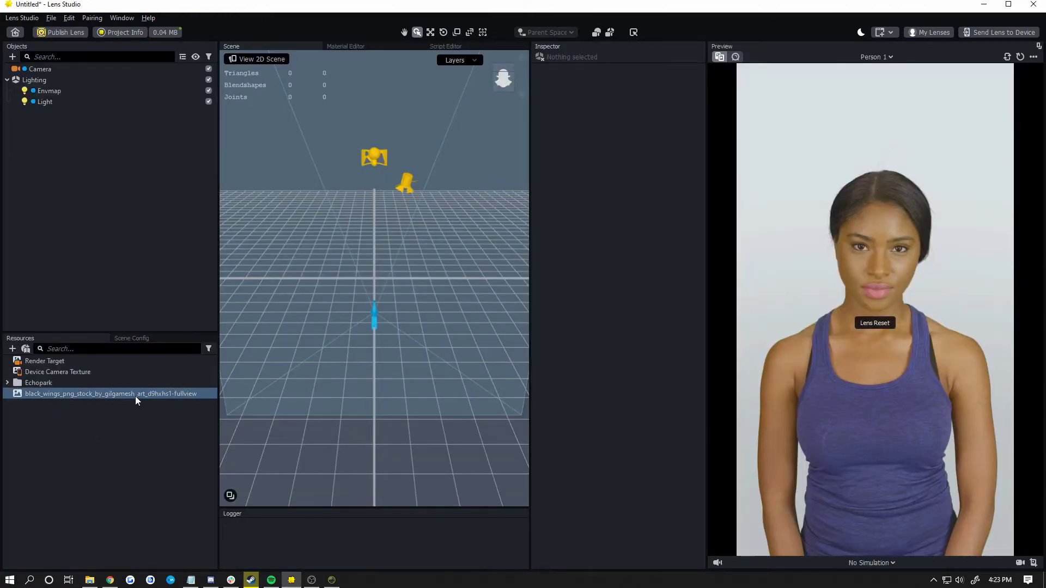
{"action": "left_click", "coordinate": [106, 434]}
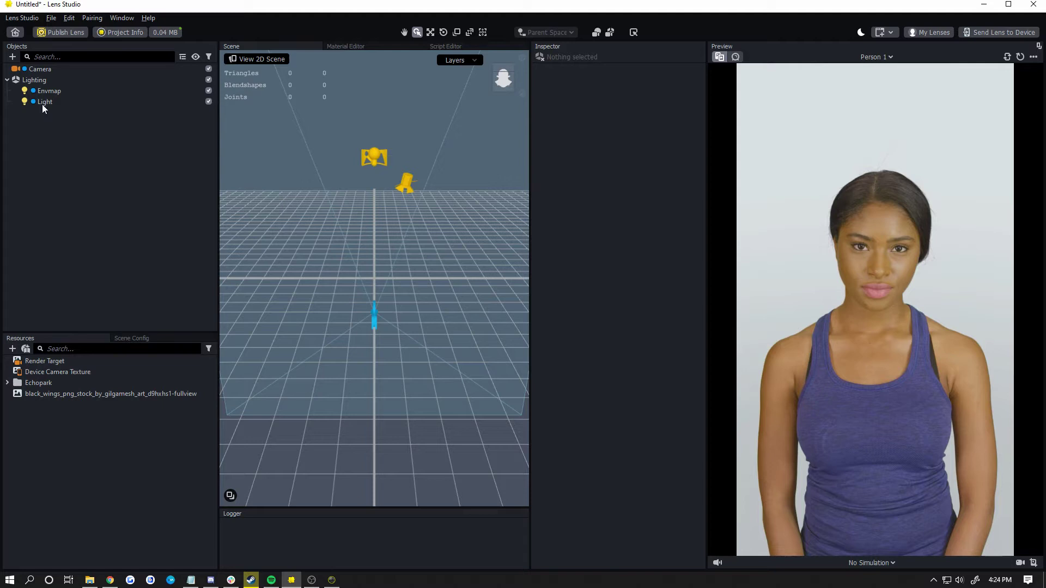
{"action": "left_click", "coordinate": [49, 69]}
{"action": "left_click", "coordinate": [12, 57]}
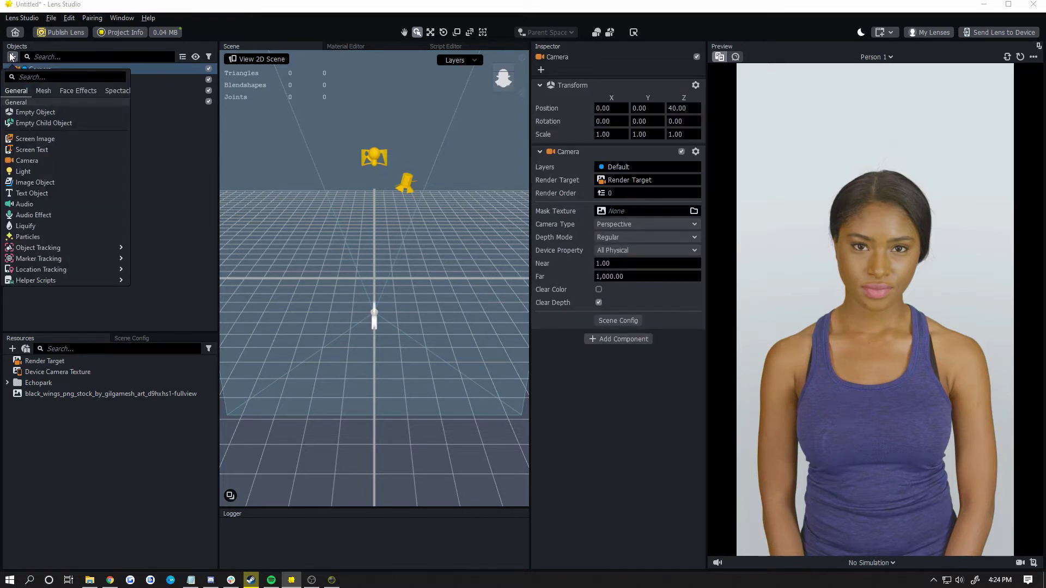
{"action": "left_click", "coordinate": [77, 91]}
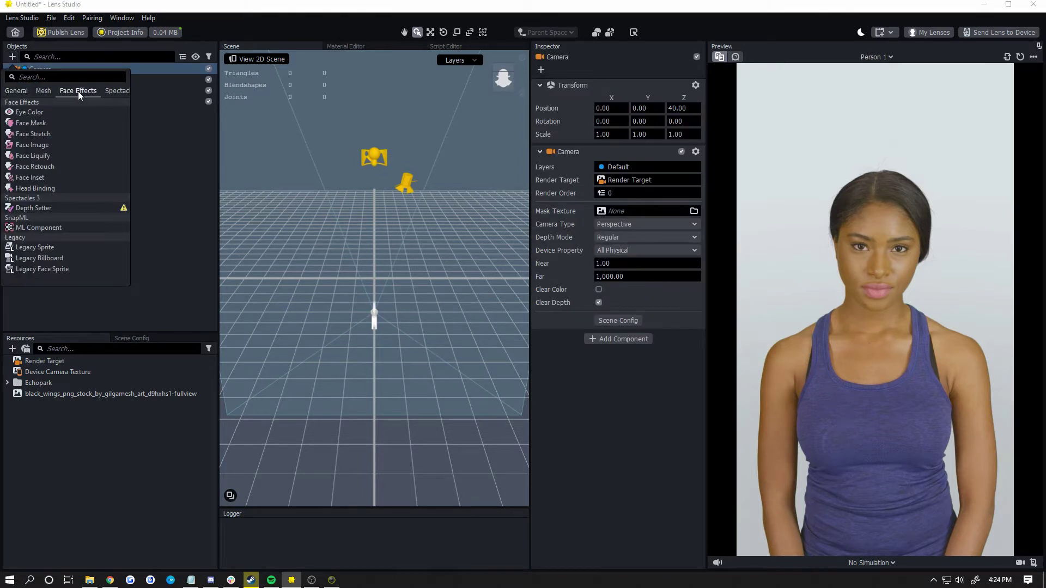
{"action": "left_click", "coordinate": [54, 144]}
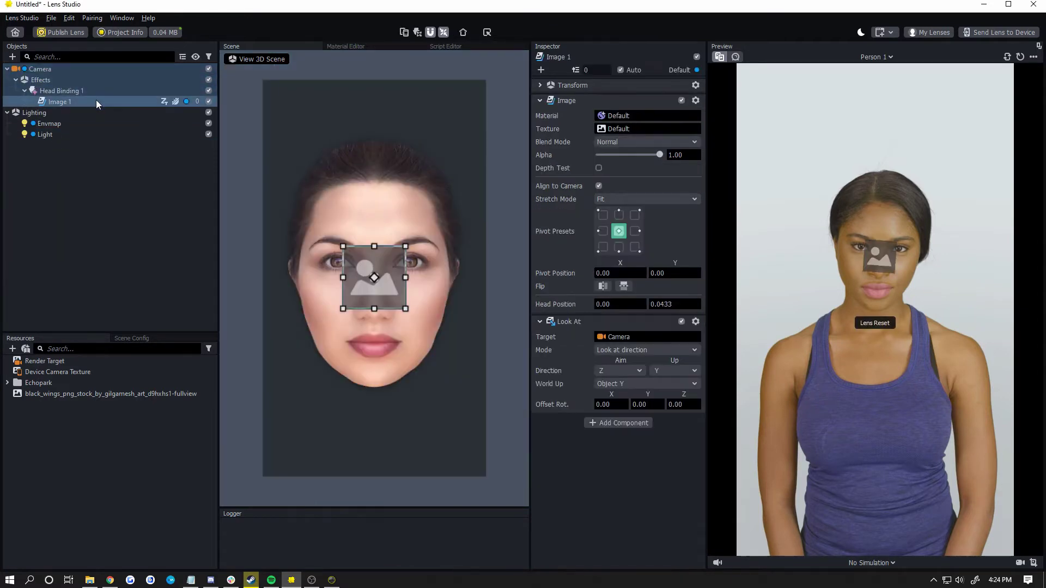
{"action": "right_click", "coordinate": [90, 90]}
{"action": "left_click", "coordinate": [116, 169]}
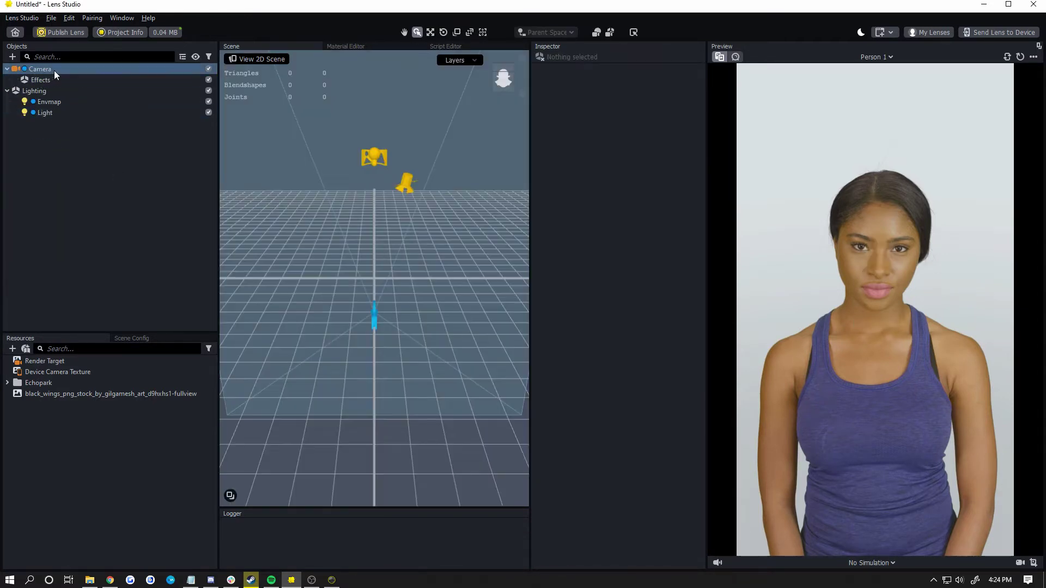
Add a Head Binding under the camera and delete its Face Occluder.
{"action": "left_click", "coordinate": [54, 70]}
{"action": "left_click", "coordinate": [12, 56]}
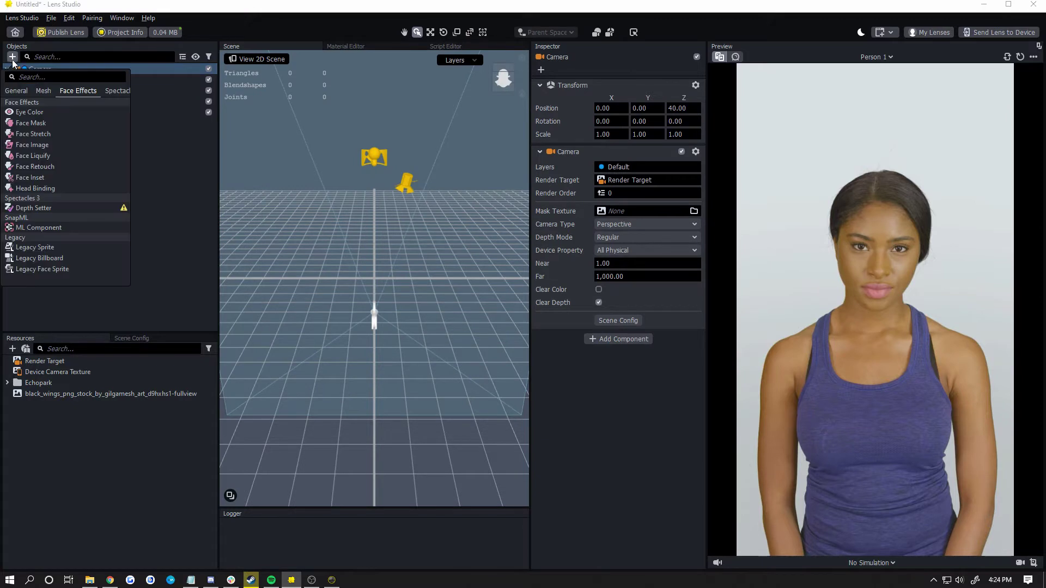
{"action": "left_click", "coordinate": [89, 190]}
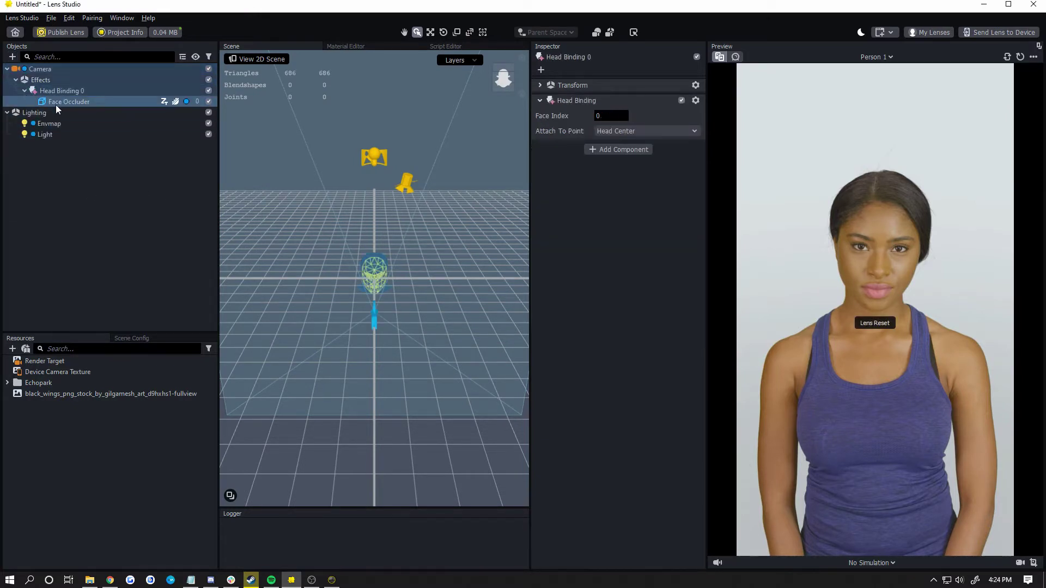
{"action": "left_click", "coordinate": [55, 103]}
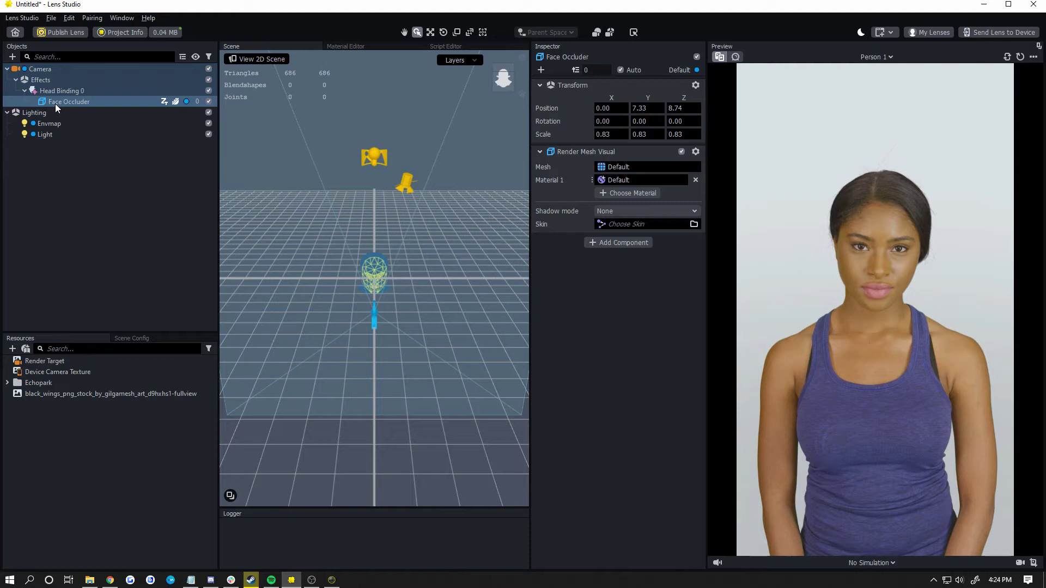
{"action": "left_click", "coordinate": [209, 101]}
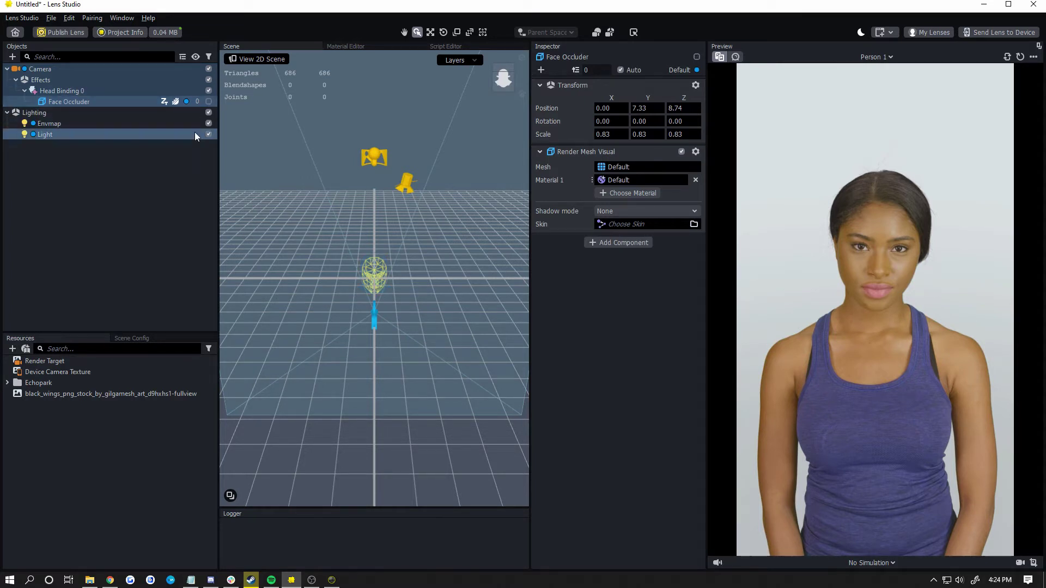
{"action": "right_click", "coordinate": [120, 99]}
{"action": "left_click", "coordinate": [161, 180]}
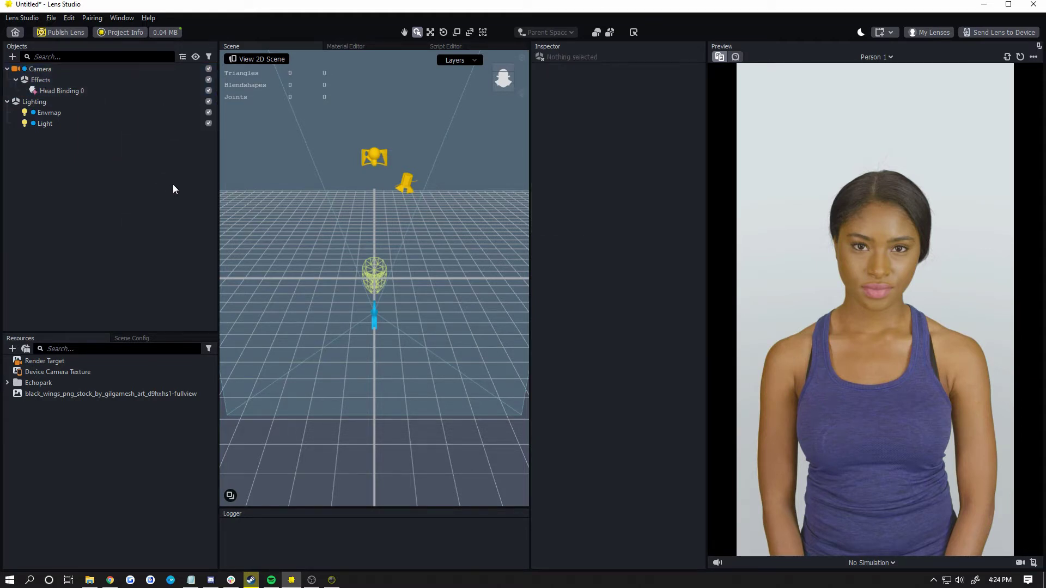
Add a Box mesh under the head binding and delete the Effects object together with its children.
{"action": "left_click", "coordinate": [64, 90]}
{"action": "left_click", "coordinate": [12, 57]}
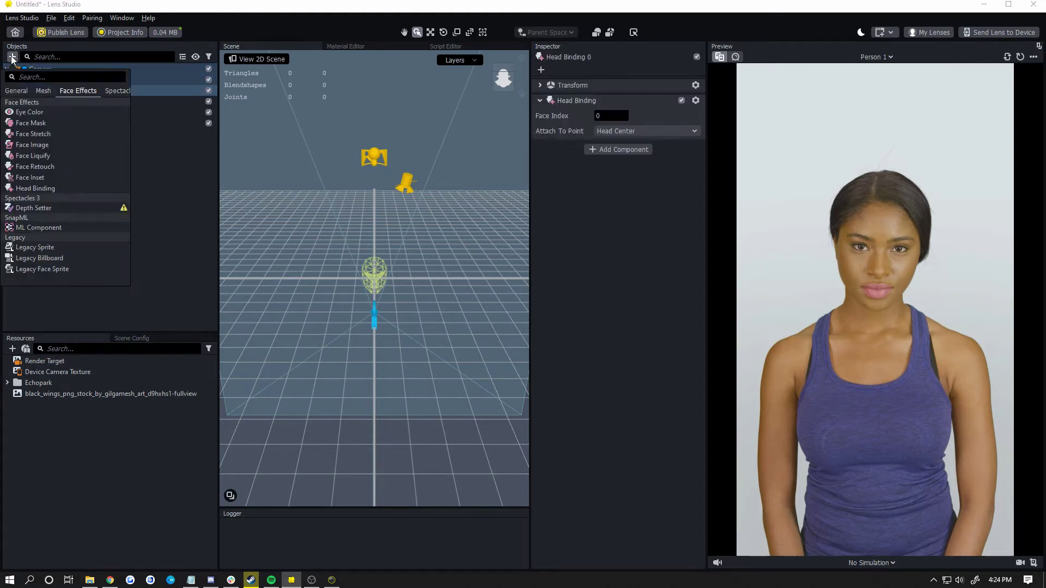
{"action": "left_click", "coordinate": [47, 91]}
{"action": "left_click", "coordinate": [61, 127]}
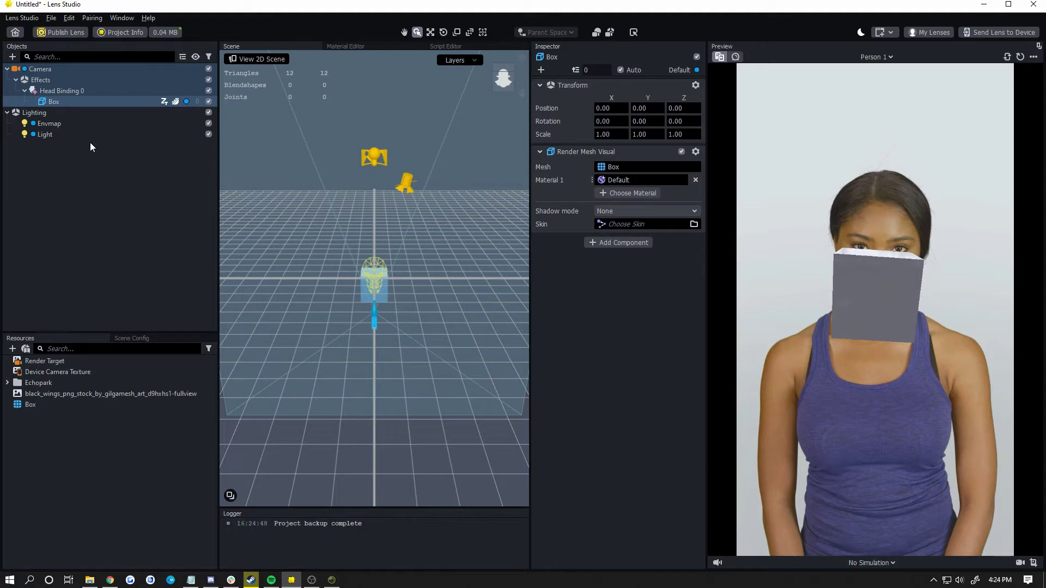
{"action": "right_click", "coordinate": [70, 83]}
{"action": "left_click", "coordinate": [112, 162]}
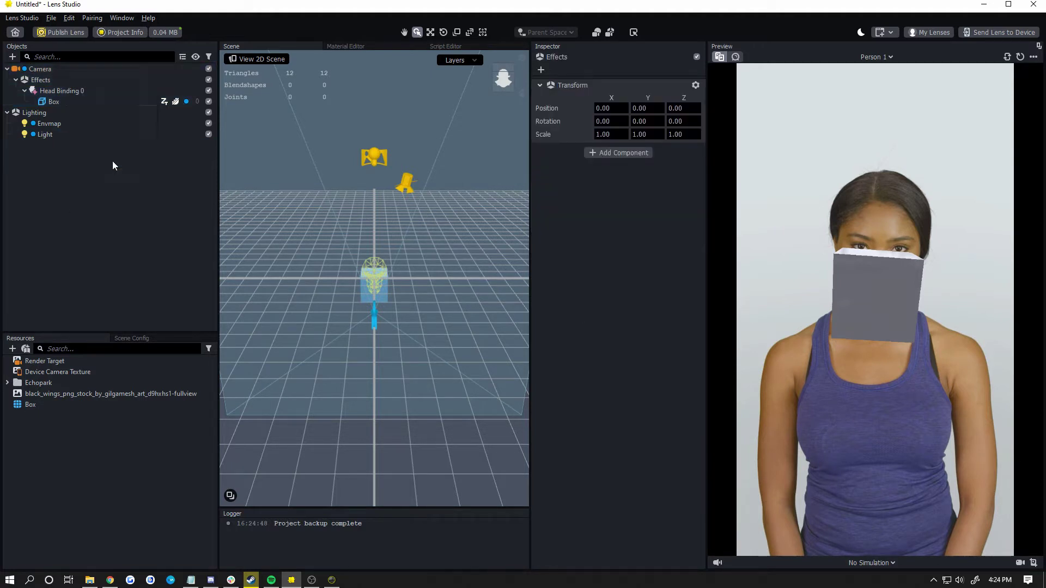
Add a Face Image effect under the camera.
{"action": "left_click", "coordinate": [39, 69]}
{"action": "left_click", "coordinate": [12, 56]}
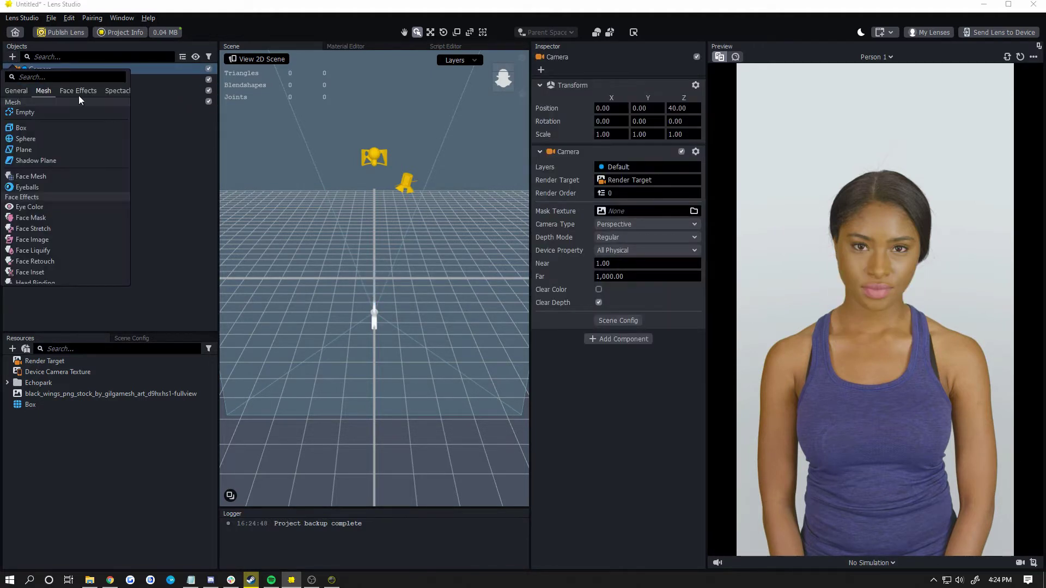
{"action": "scroll", "coordinate": [78, 96], "scroll_direction": "down", "scroll_amount": 3}
{"action": "left_click", "coordinate": [65, 143]}
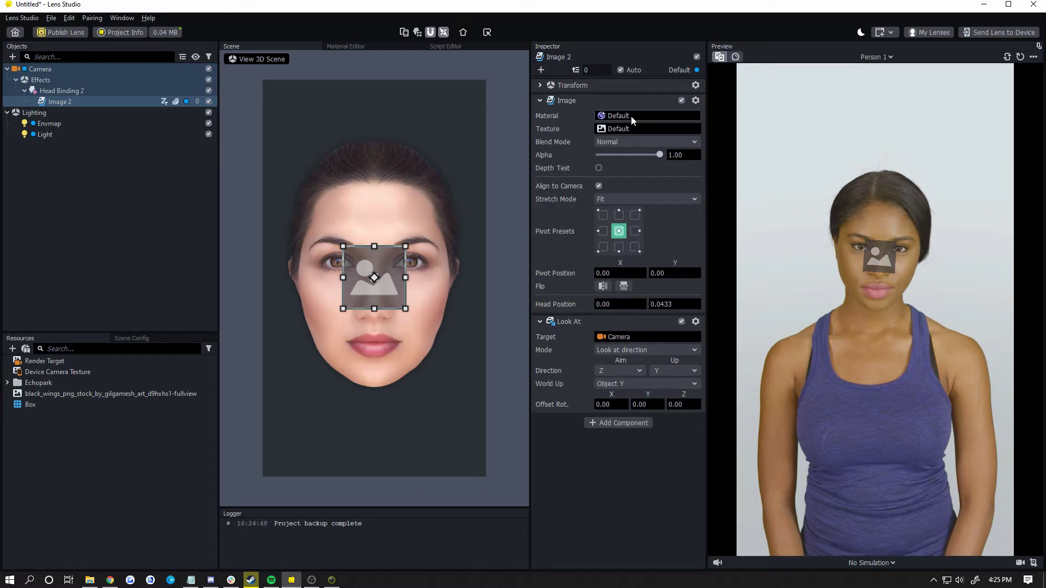
Create an Unlit material and assign it to the face image in place of the default material.
{"action": "left_click", "coordinate": [631, 116]}
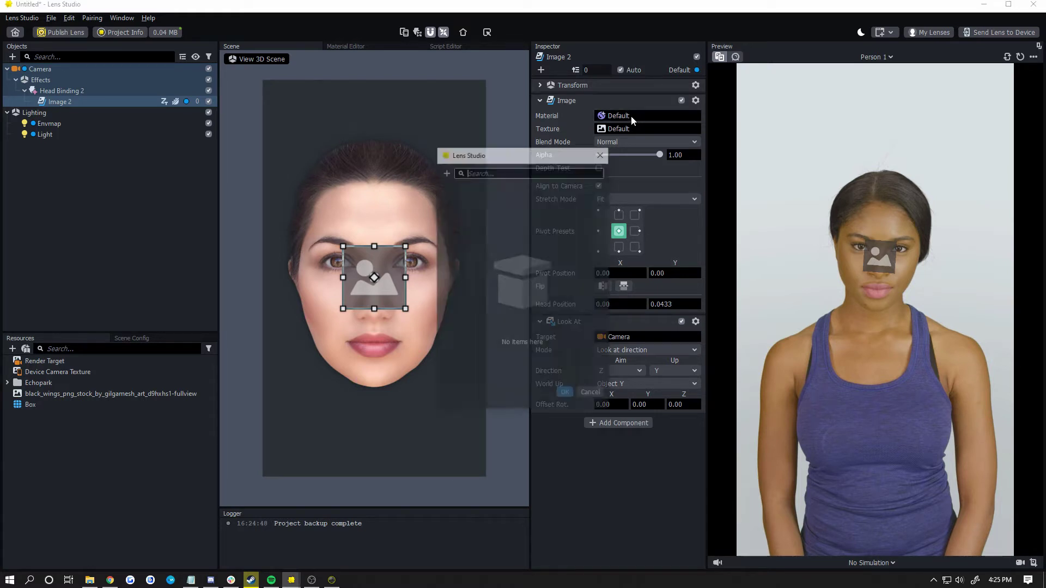
{"action": "left_click", "coordinate": [446, 174]}
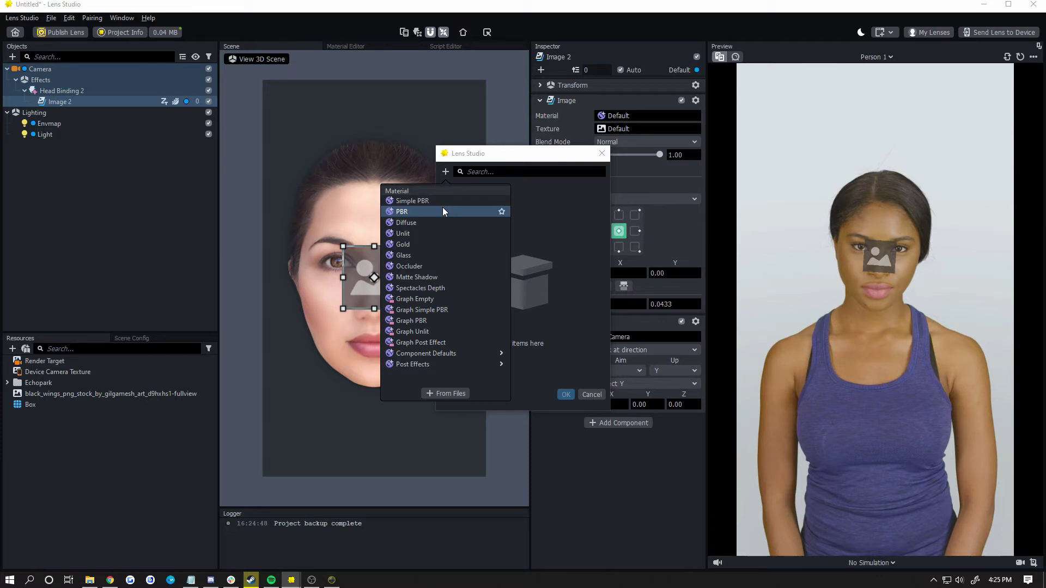
{"action": "left_click", "coordinate": [444, 233]}
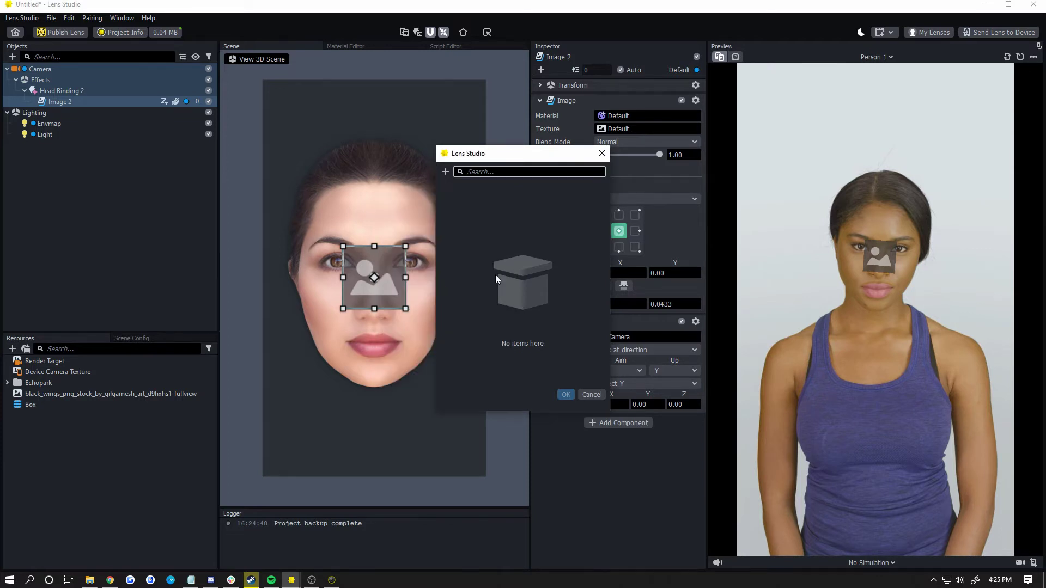
{"action": "left_click", "coordinate": [566, 395]}
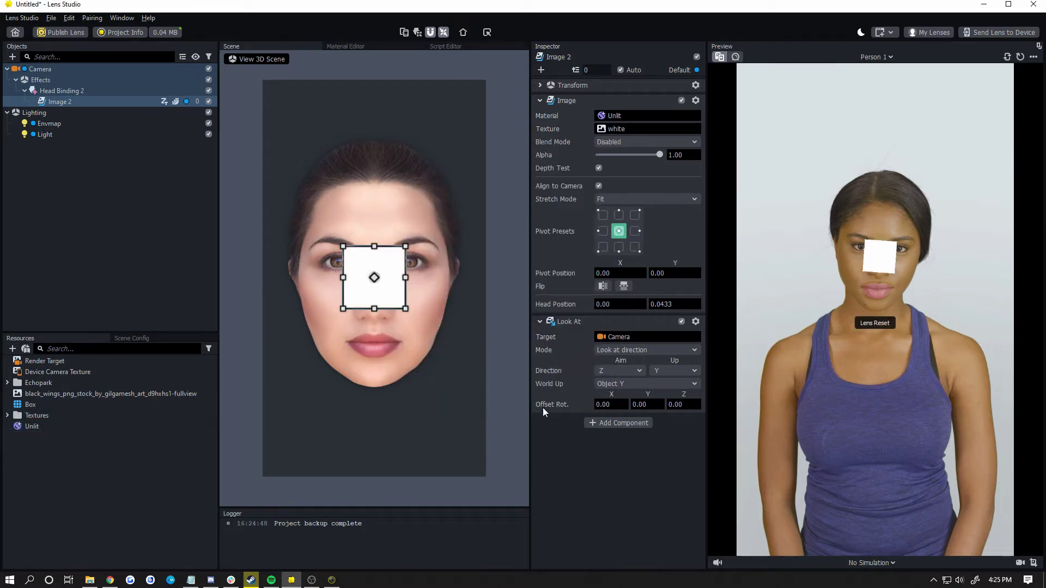
Set the Unlit material's blend mode to Normal and its base texture to the black wings image, keeping the base texture enabled.
{"action": "left_click", "coordinate": [90, 427]}
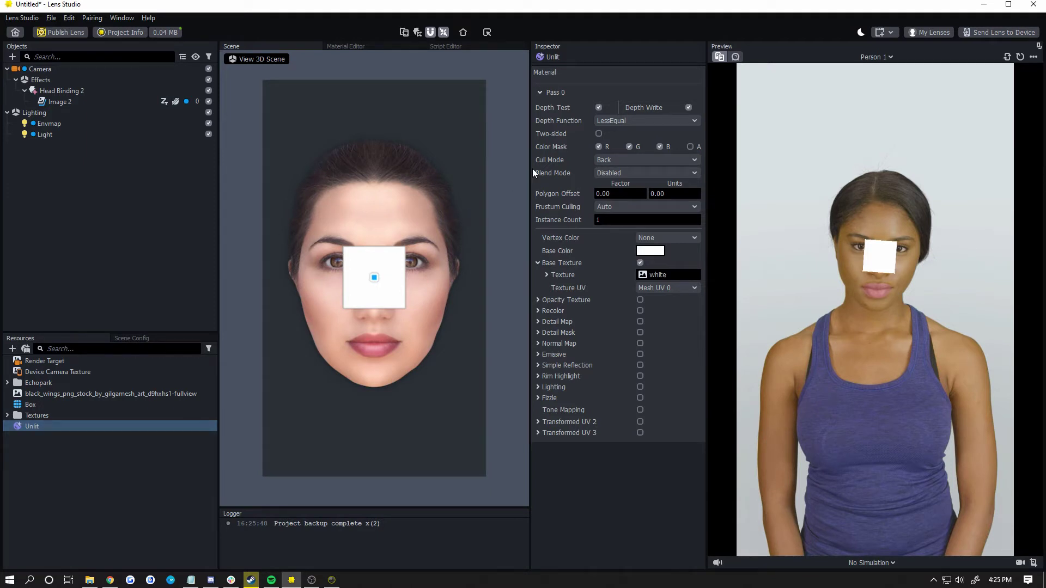
{"action": "left_click", "coordinate": [614, 173]}
{"action": "left_click", "coordinate": [649, 190]}
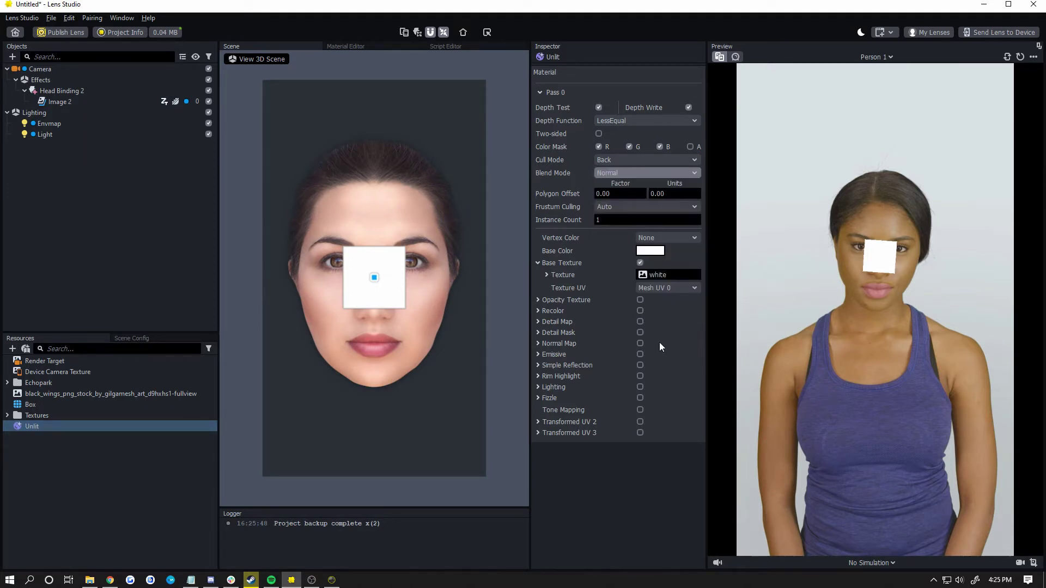
{"action": "left_click", "coordinate": [666, 274]}
{"action": "left_click", "coordinate": [563, 208]}
{"action": "left_click", "coordinate": [564, 396]}
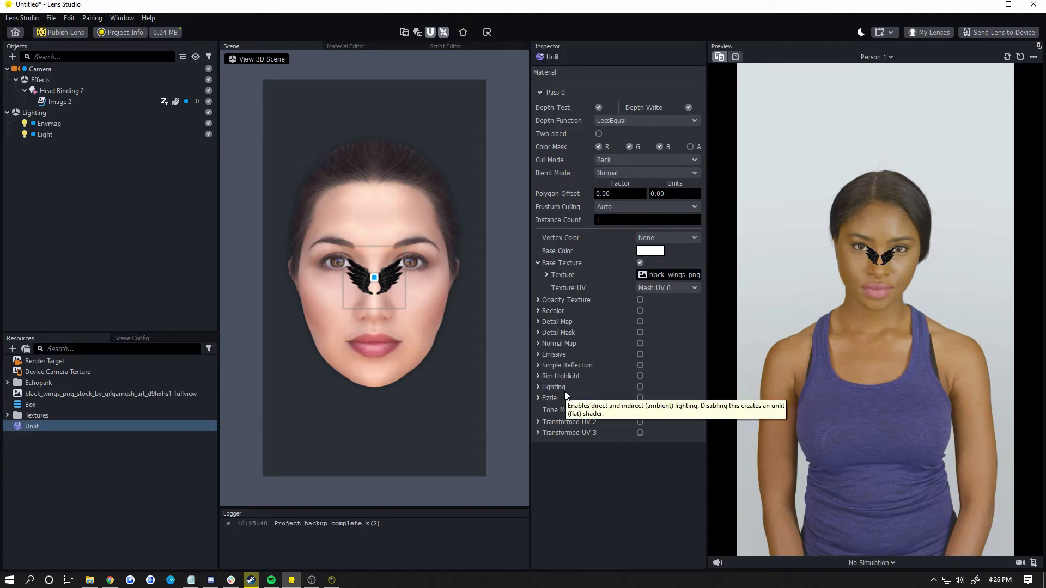
{"action": "left_click", "coordinate": [641, 263]}
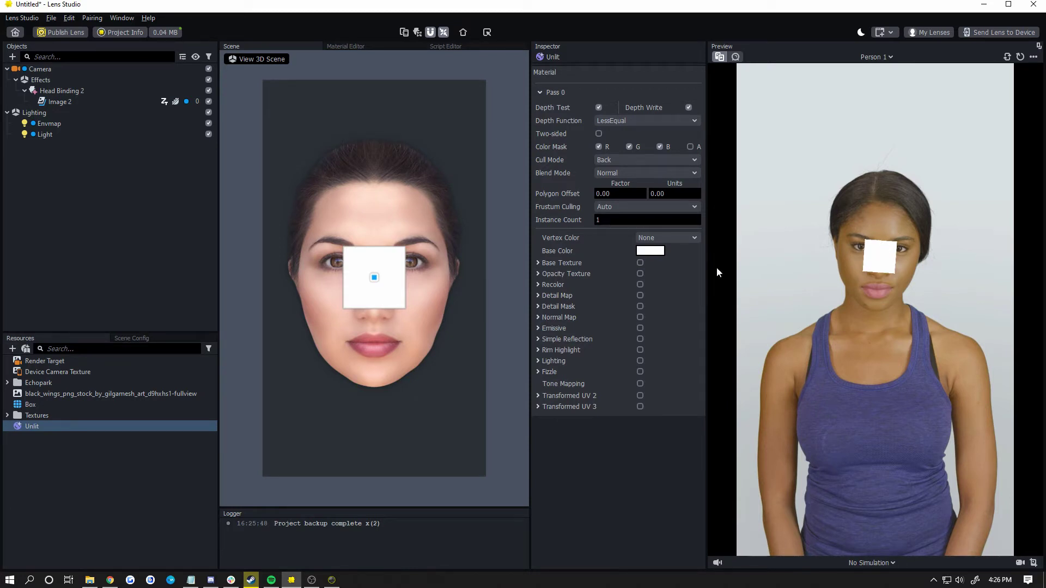
{"action": "left_click", "coordinate": [641, 262]}
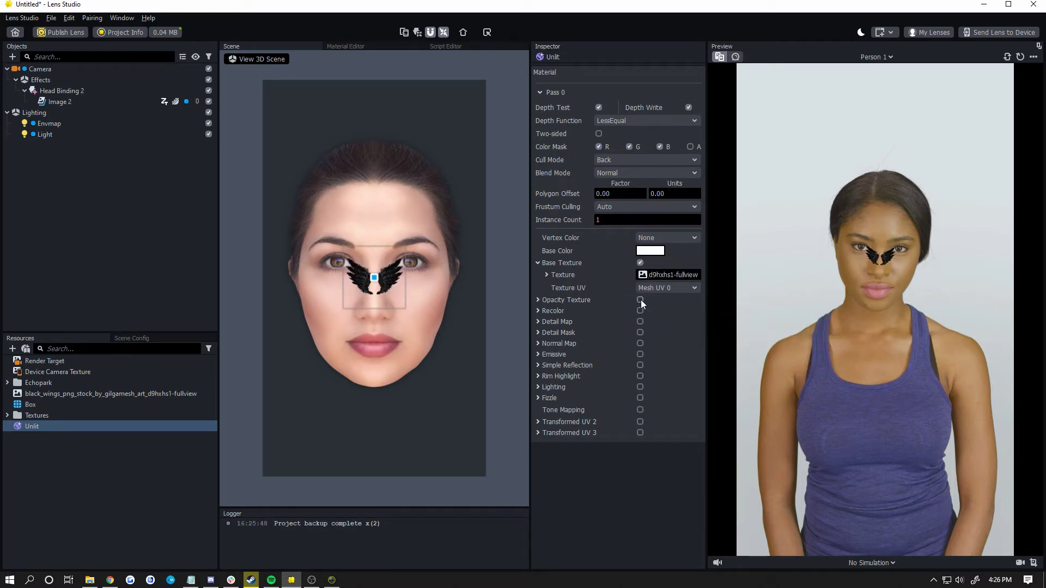
Enable the Unlit material's opacity texture and assign it a new Portrait Background segmentation texture.
{"action": "left_click", "coordinate": [641, 300]}
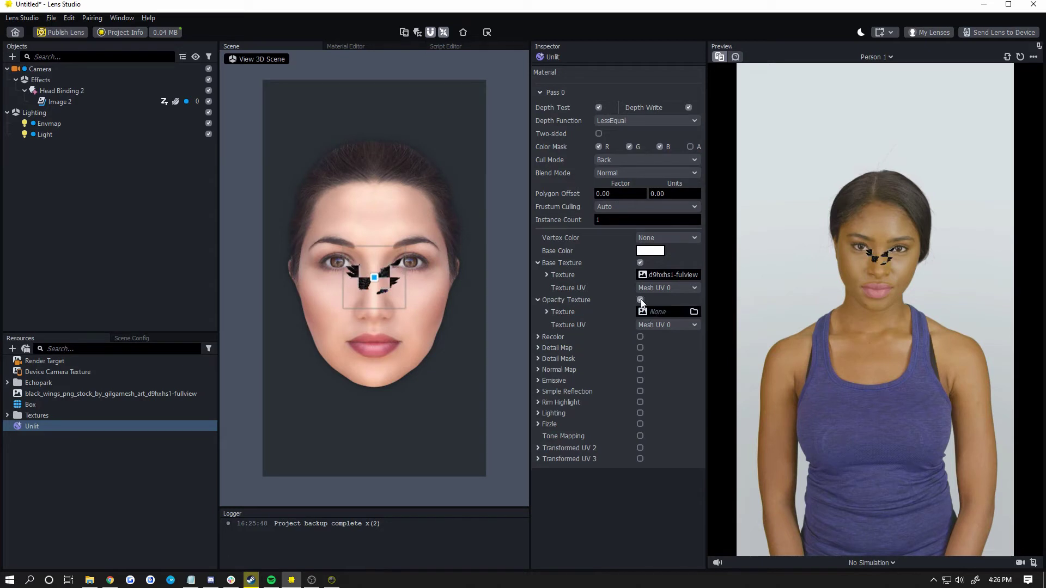
{"action": "left_click", "coordinate": [652, 312]}
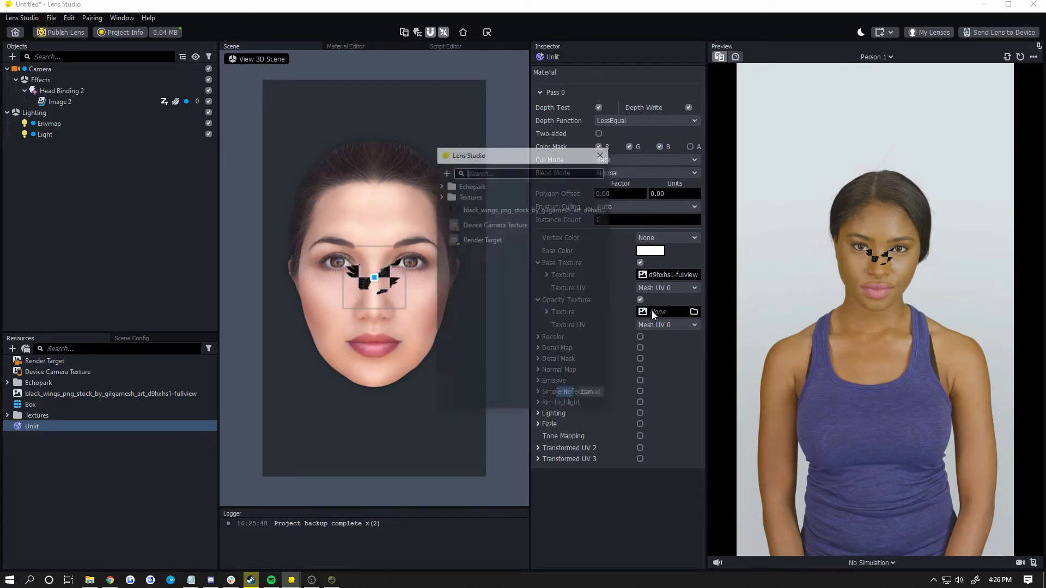
{"action": "left_click", "coordinate": [446, 172]}
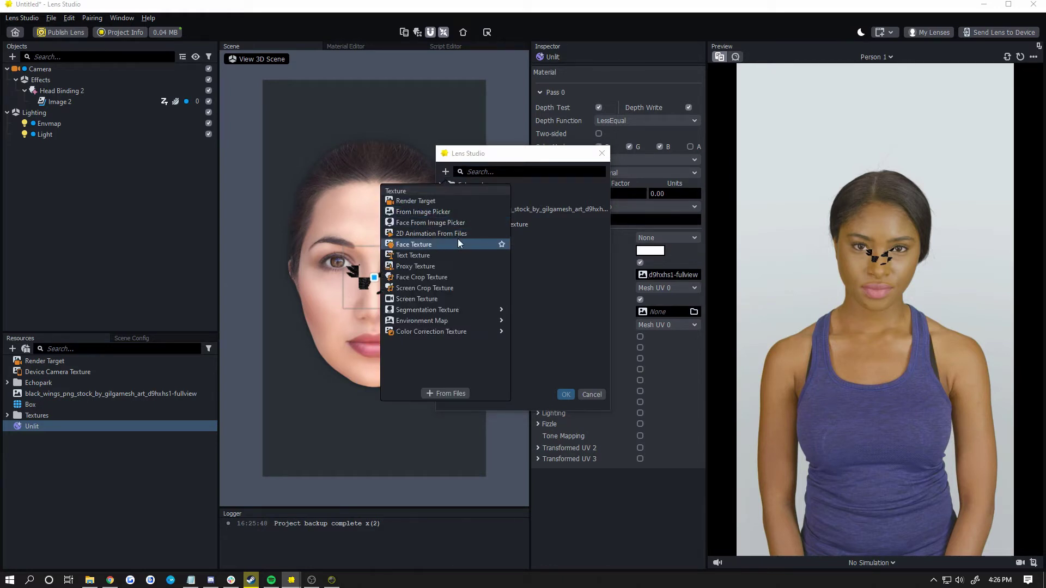
{"action": "mouse_move", "coordinate": [450, 313]}
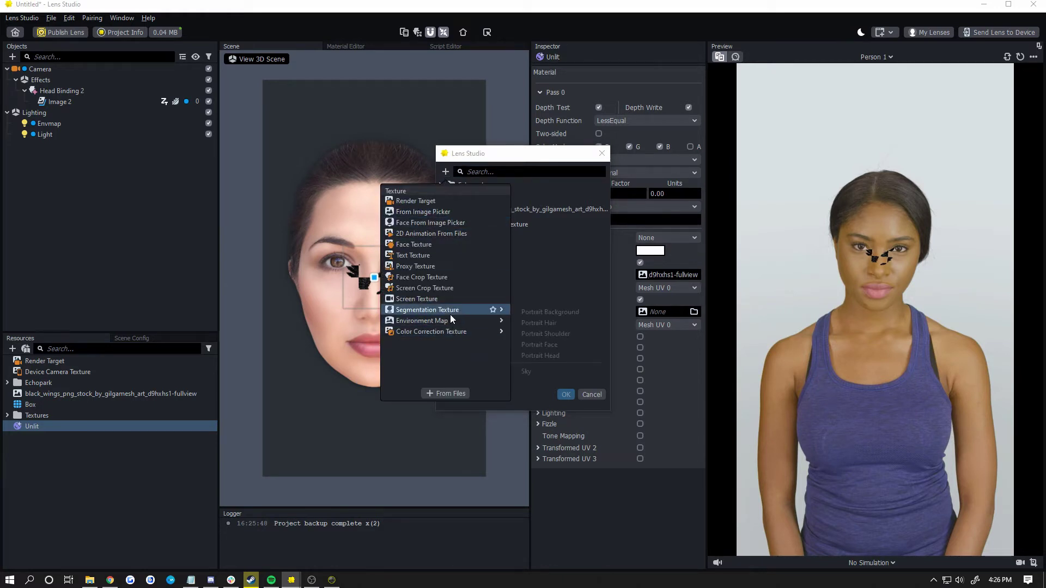
{"action": "left_click", "coordinate": [568, 314]}
{"action": "left_click", "coordinate": [566, 394]}
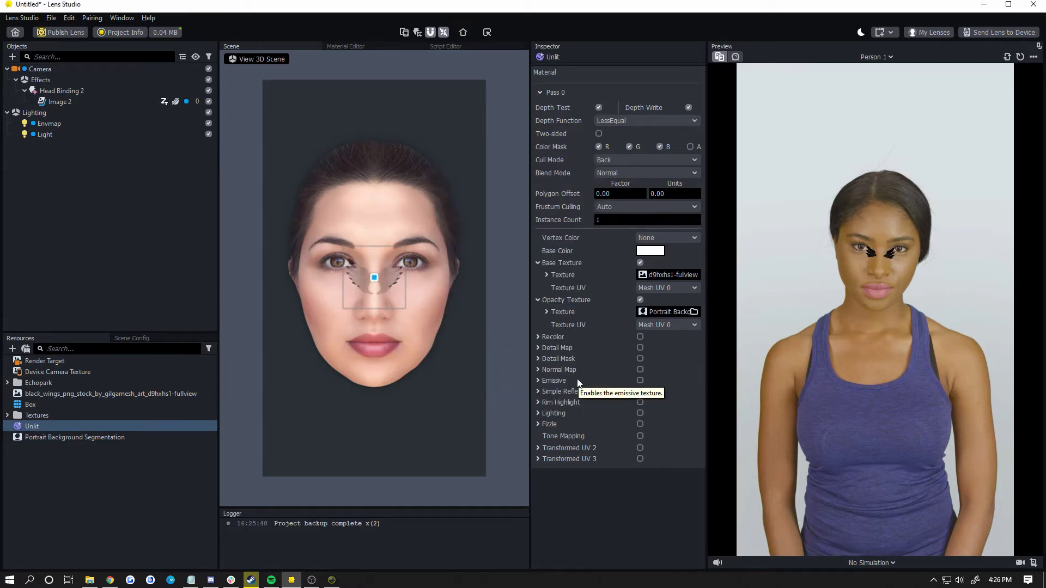
Enlarge the wings image in the 2D scene by stretching two opposite corners until it spans beyond the face.
{"action": "left_click", "coordinate": [392, 293]}
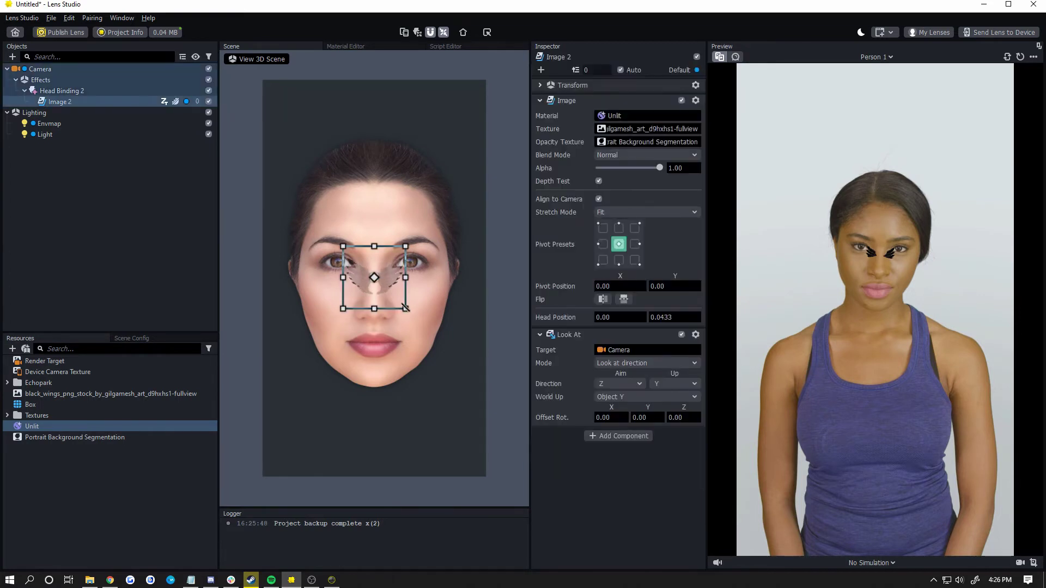
{"action": "left_click_drag", "start_coordinate": [405, 308], "coordinate": [525, 460]}
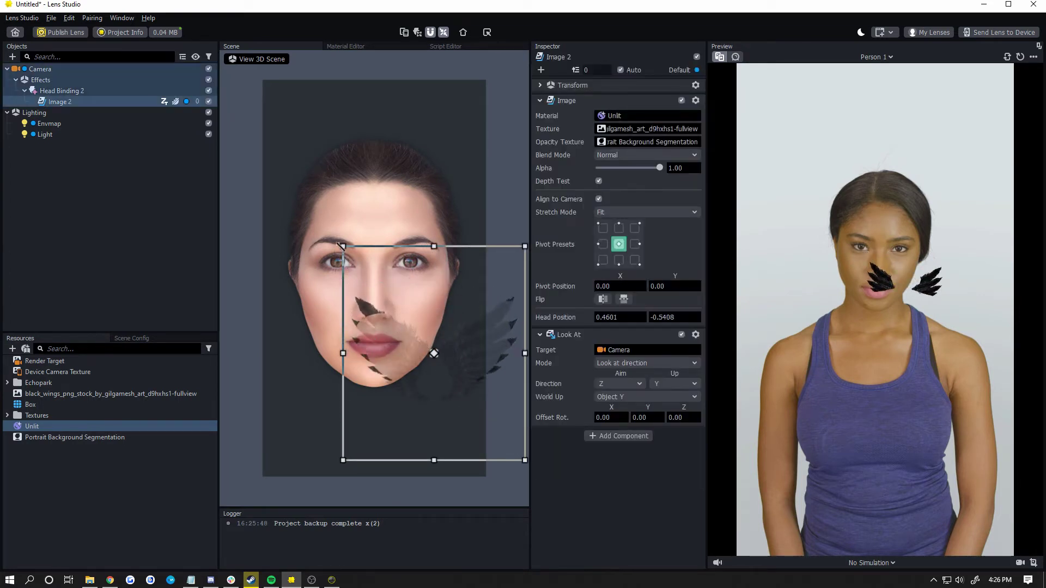
{"action": "left_click_drag", "start_coordinate": [342, 246], "coordinate": [280, 152]}
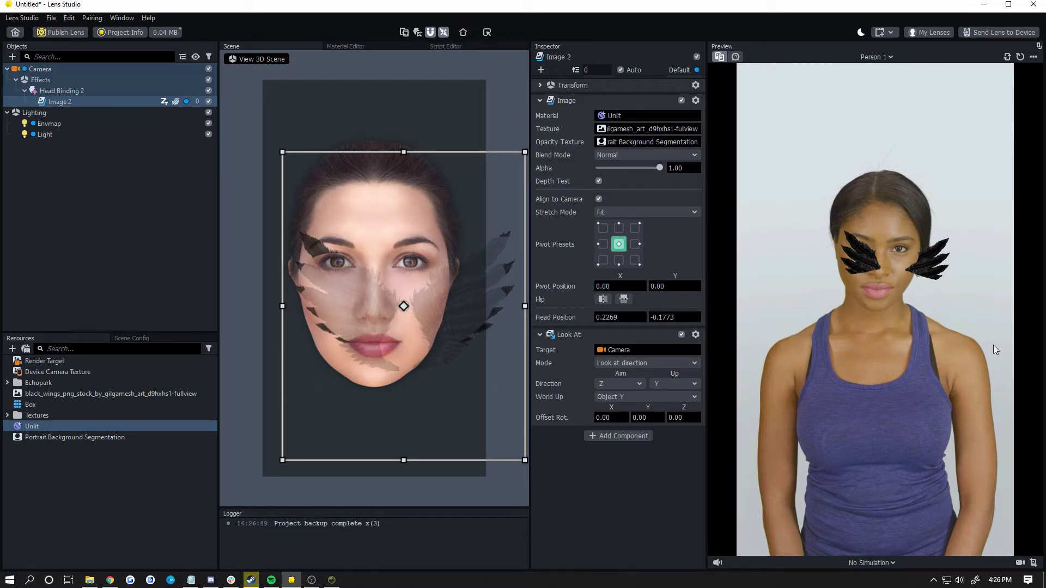
Enable Transformed UV 2 on the Unlit material with Screen UV as source, and set the opacity texture's UV to Transformed UV 2.
{"action": "left_click", "coordinate": [66, 427]}
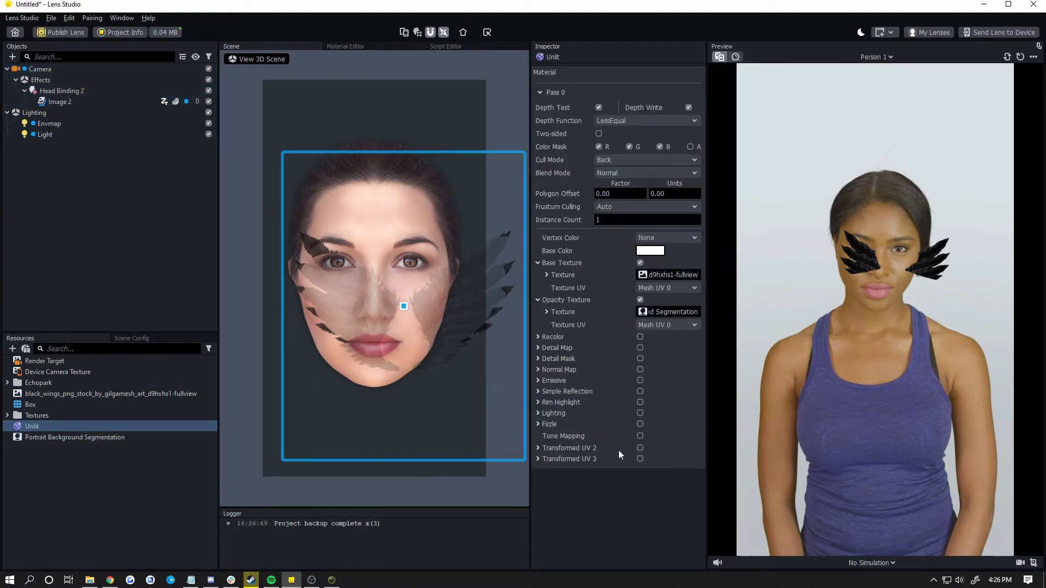
{"action": "left_click", "coordinate": [641, 448]}
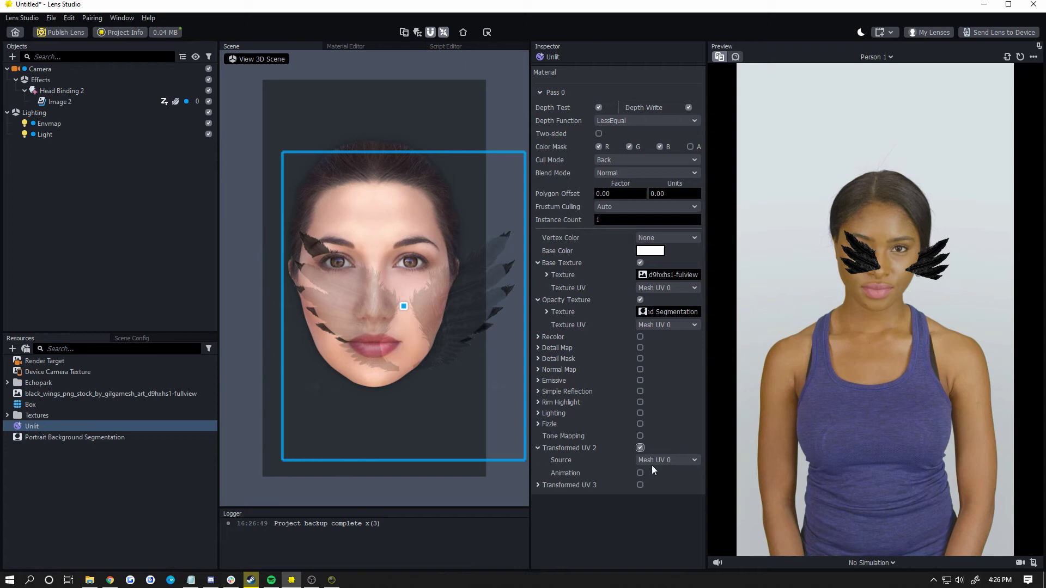
{"action": "left_click", "coordinate": [664, 465]}
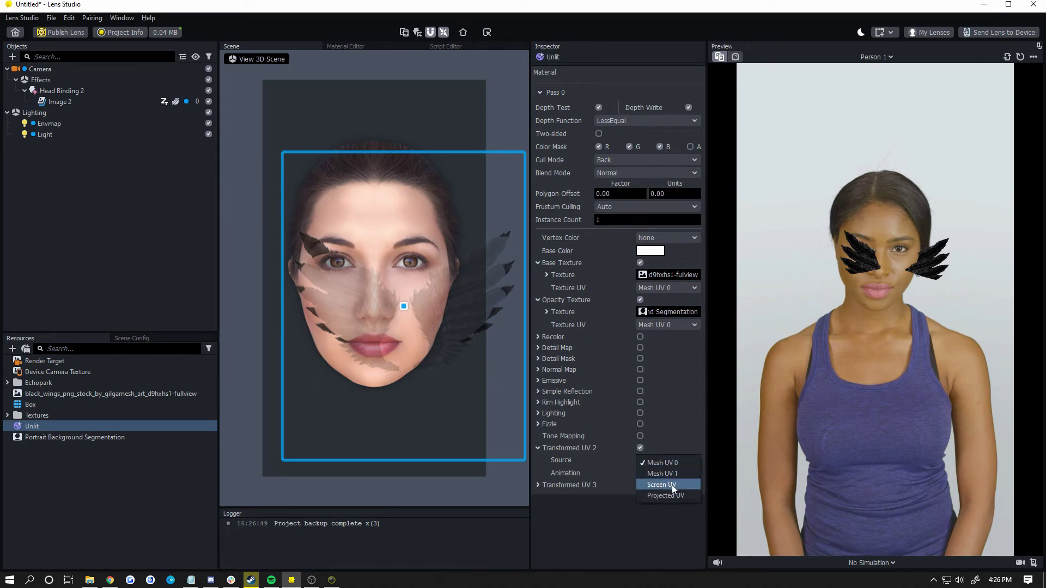
{"action": "left_click", "coordinate": [672, 485]}
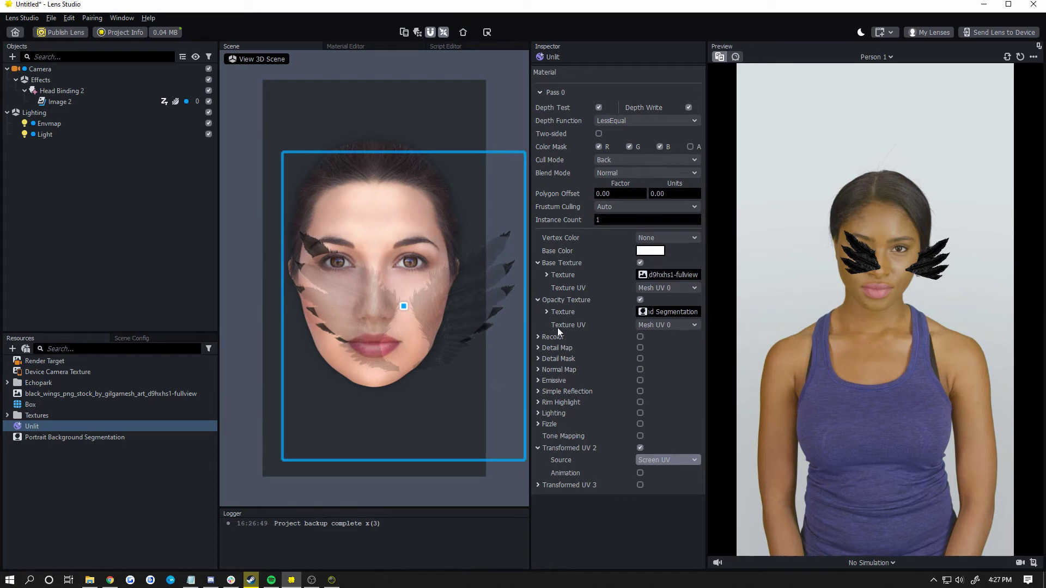
{"action": "left_click", "coordinate": [669, 325]}
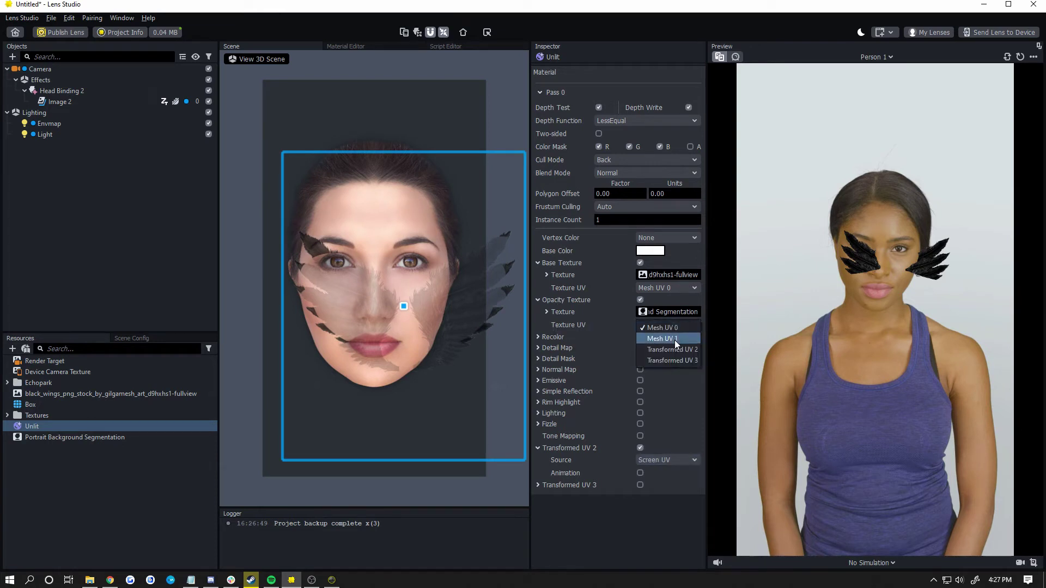
{"action": "left_click", "coordinate": [676, 347]}
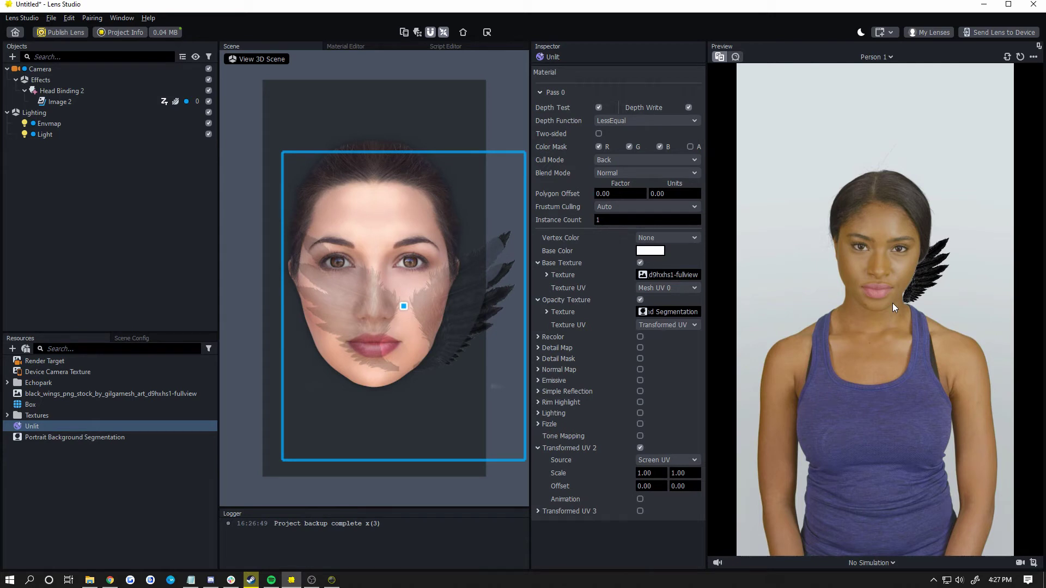
Attach the wings image's head binding to the Head Center point.
{"action": "left_click", "coordinate": [90, 101]}
{"action": "scroll", "coordinate": [420, 354], "scroll_direction": "down", "scroll_amount": 3}
{"action": "scroll", "coordinate": [361, 343], "scroll_direction": "down", "scroll_amount": 2}
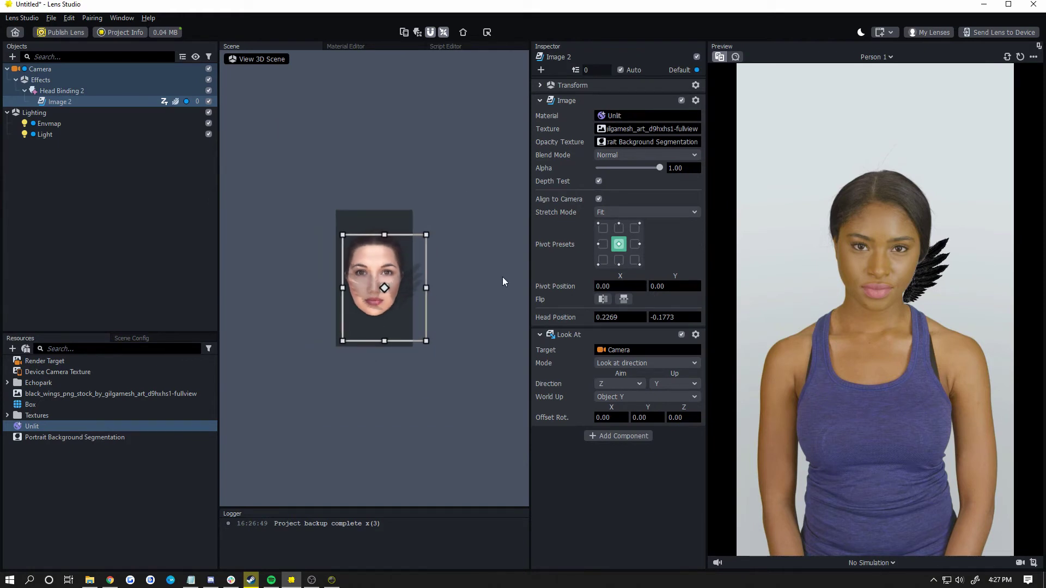
{"action": "left_click", "coordinate": [121, 92]}
{"action": "left_click", "coordinate": [627, 182]}
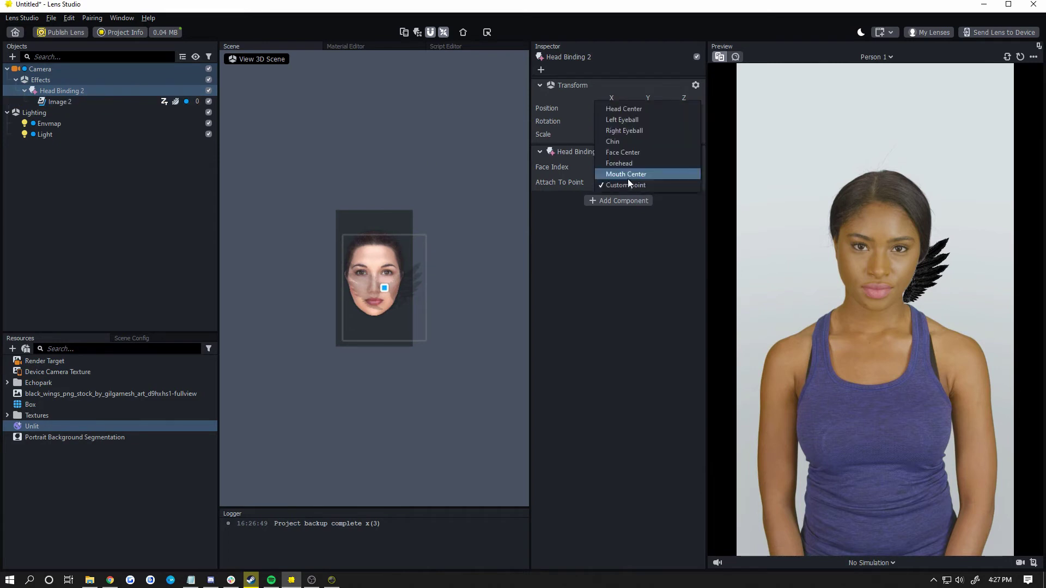
{"action": "left_click", "coordinate": [651, 111]}
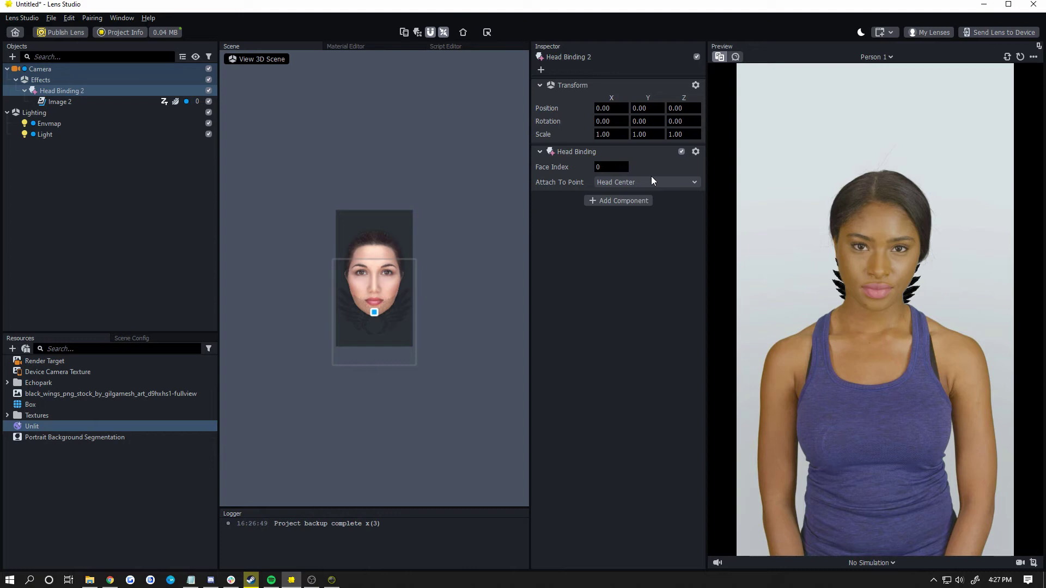
In the 3D scene, scale the wings image up to spread well past the shoulders and raise it slightly behind the head.
{"action": "left_click", "coordinate": [112, 103]}
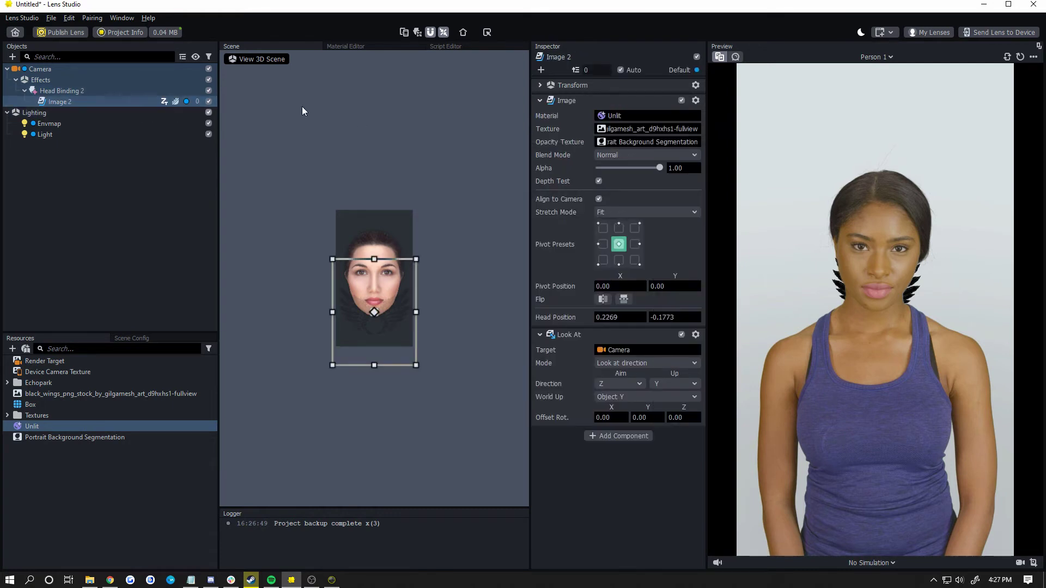
{"action": "left_click", "coordinate": [266, 60]}
{"action": "left_click", "coordinate": [432, 33]}
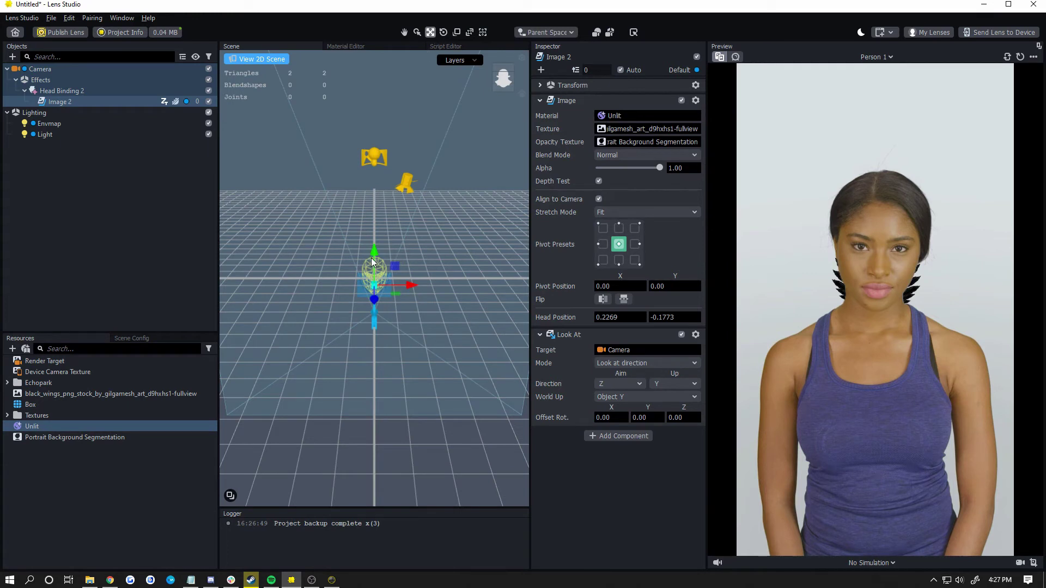
{"action": "left_click_drag", "start_coordinate": [370, 230], "coordinate": [372, 250]}
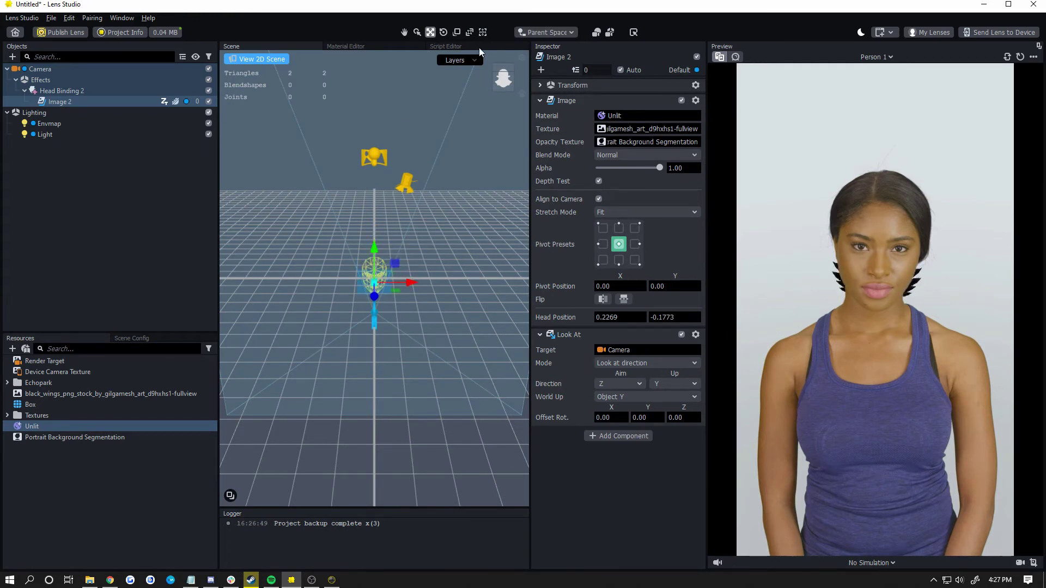
{"action": "left_click", "coordinate": [456, 32]}
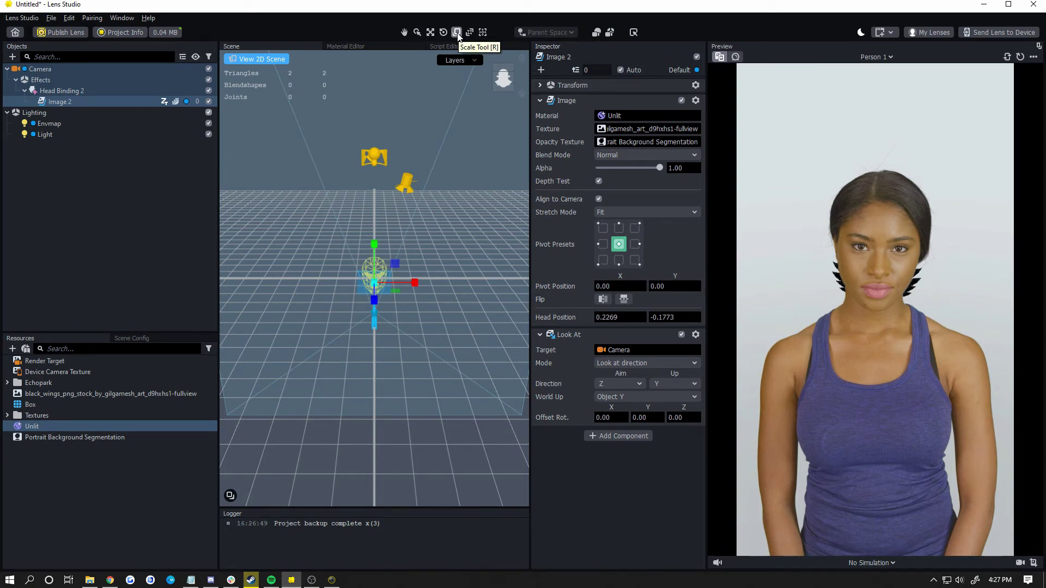
{"action": "left_click_drag", "start_coordinate": [399, 267], "coordinate": [478, 190]}
{"action": "left_click", "coordinate": [431, 32]}
{"action": "left_click_drag", "start_coordinate": [377, 251], "coordinate": [377, 238]}
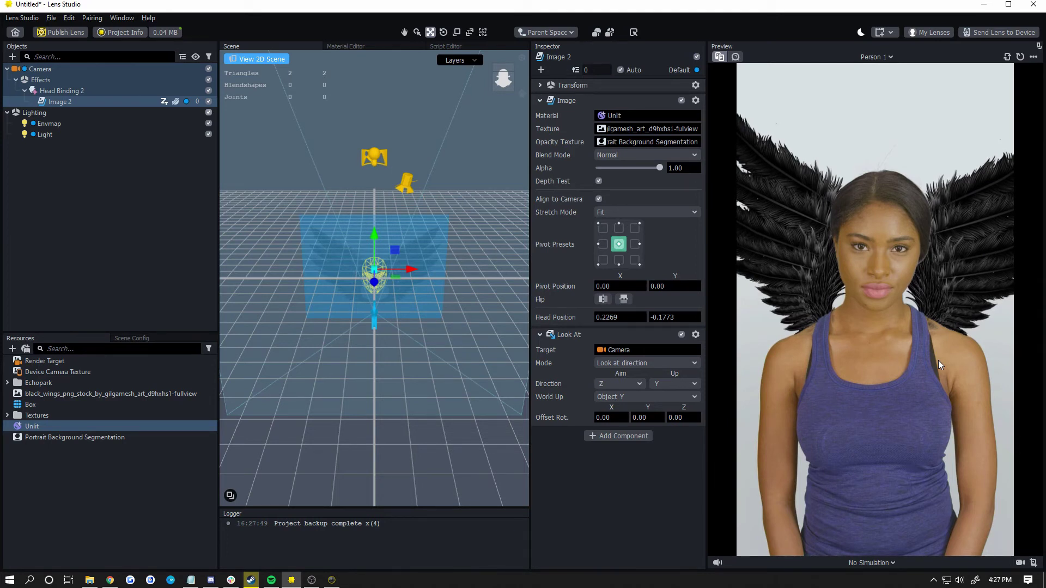
Check the wings on the live webcam preview, and return to the Person 1 sample preview.
{"action": "left_click", "coordinate": [735, 56]}
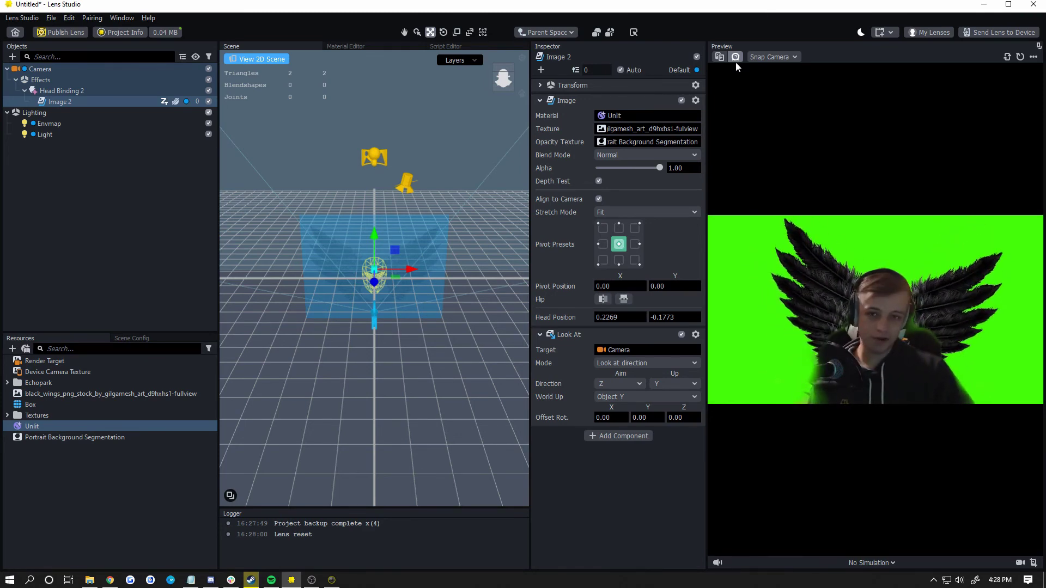
{"action": "left_click", "coordinate": [724, 55]}
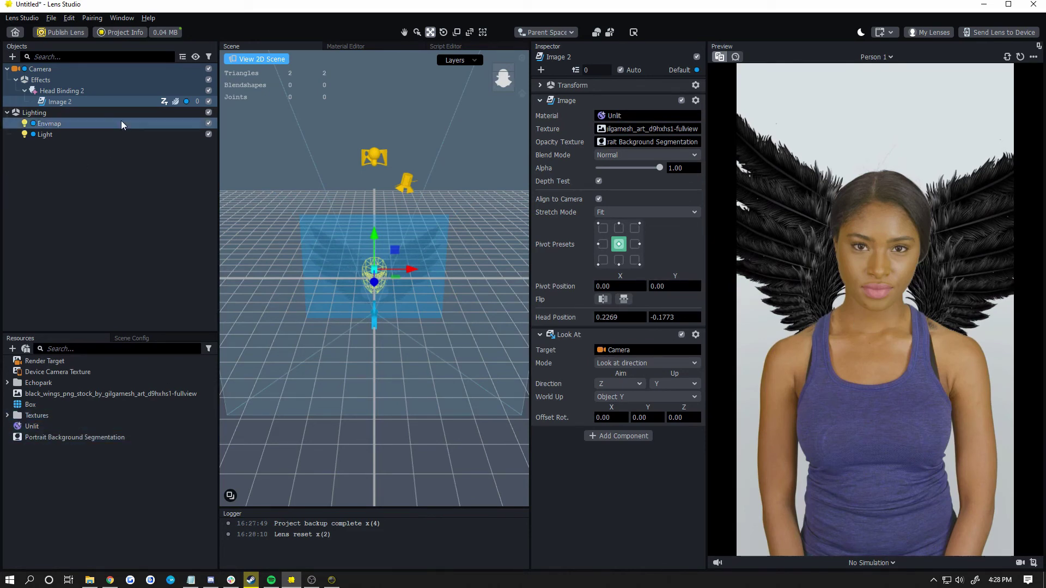
Switch to Chrome, copy the whole world-rotation script from the pastebin page, and return to Lens Studio.
{"action": "left_click", "coordinate": [109, 580]}
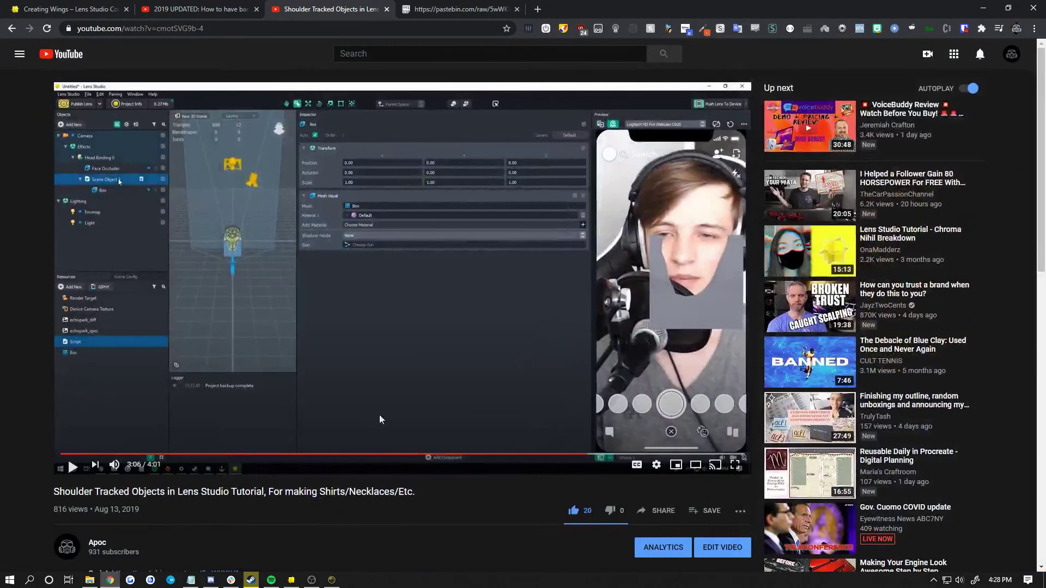
{"action": "scroll", "coordinate": [296, 442], "scroll_direction": "down", "scroll_amount": 4}
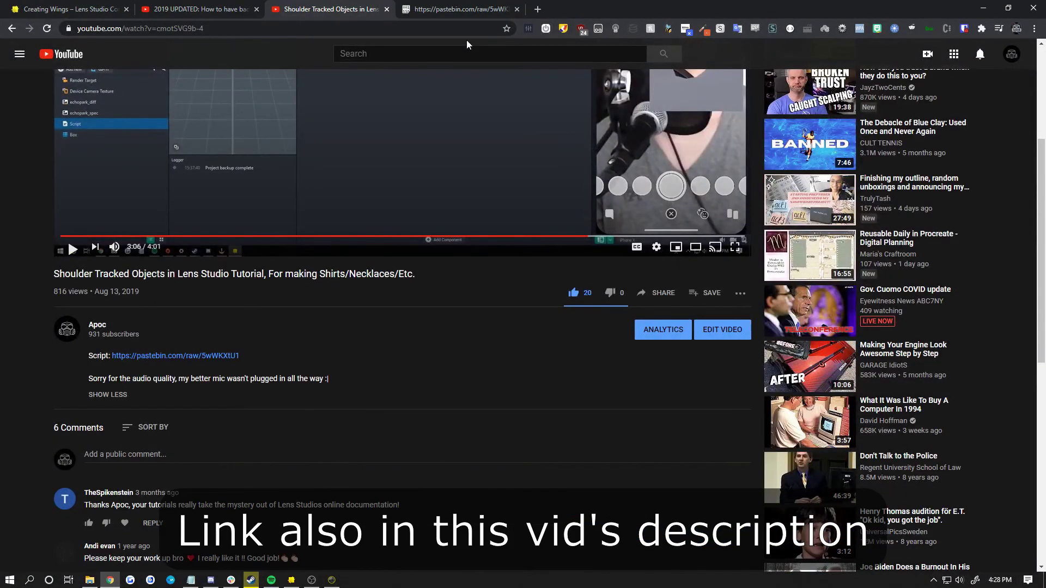
{"action": "left_click", "coordinate": [455, 10]}
{"action": "left_click", "coordinate": [183, 134]}
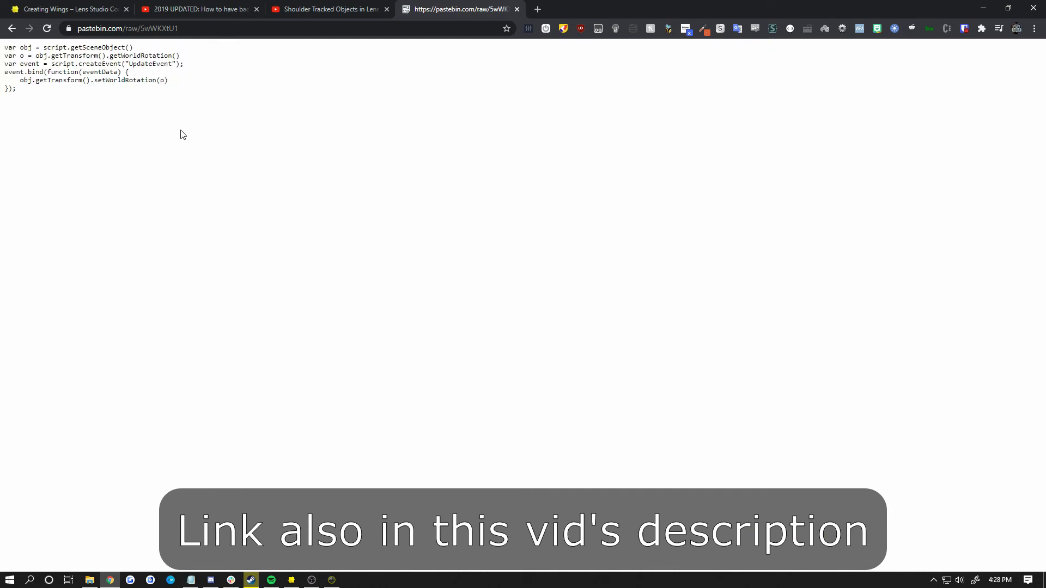
{"action": "key", "text": "ctrl+a"}
{"action": "key", "text": "ctrl+c"}
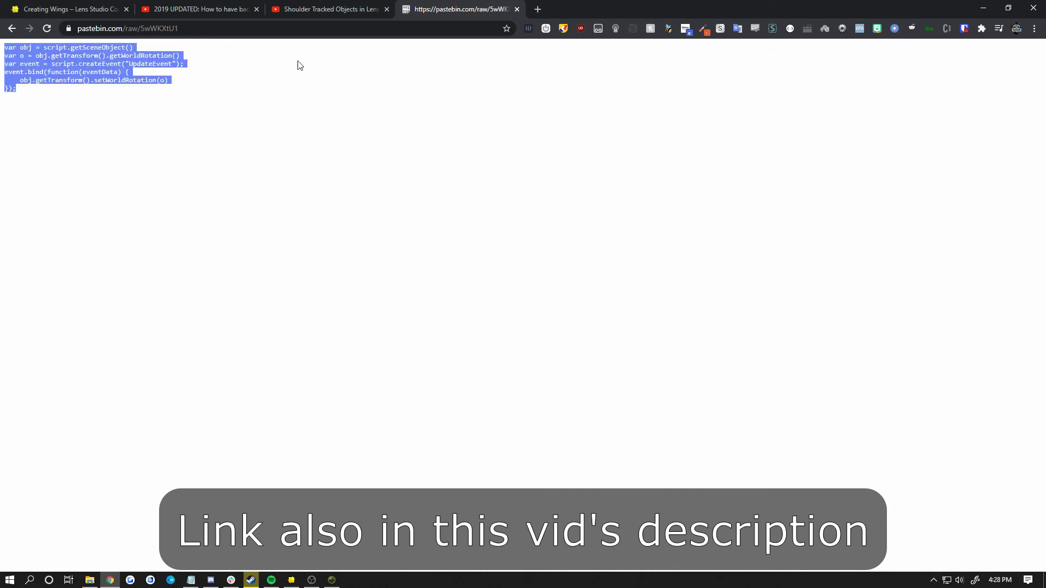
{"action": "left_click", "coordinate": [315, 9]}
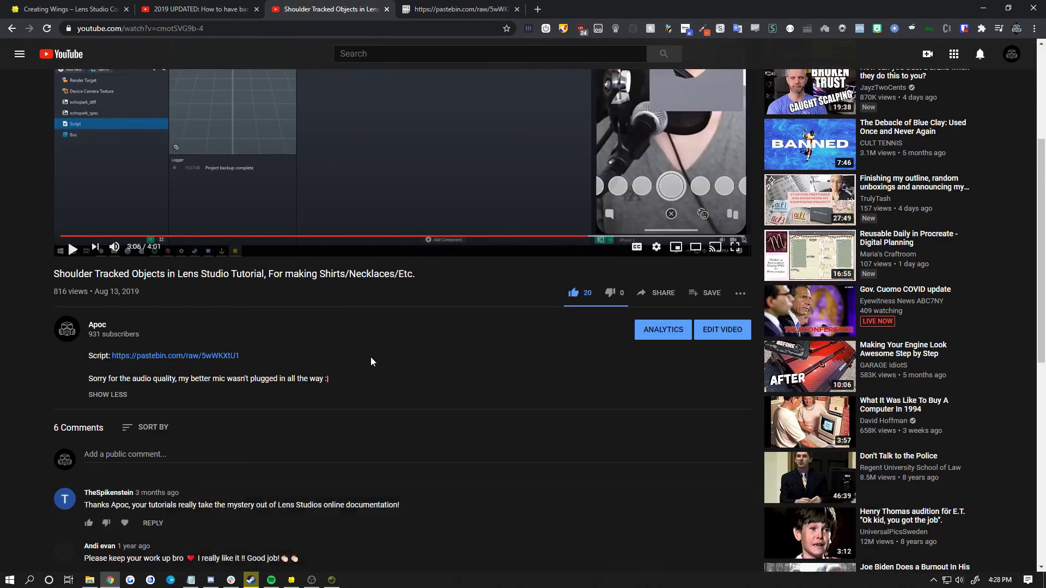
{"action": "left_click", "coordinate": [291, 580]}
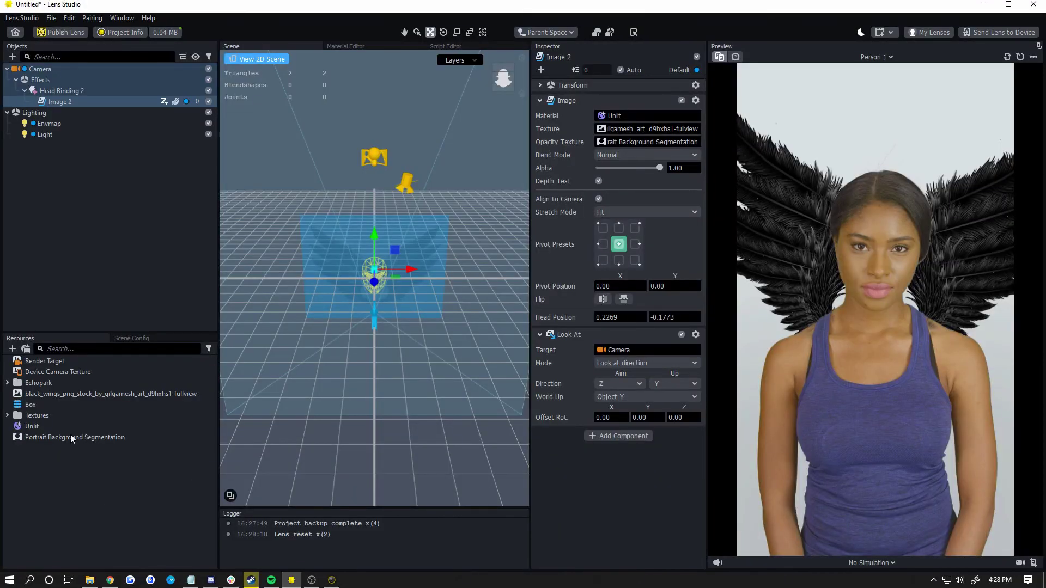
Add an empty scene object at the top level of the object hierarchy.
{"action": "left_click", "coordinate": [60, 229]}
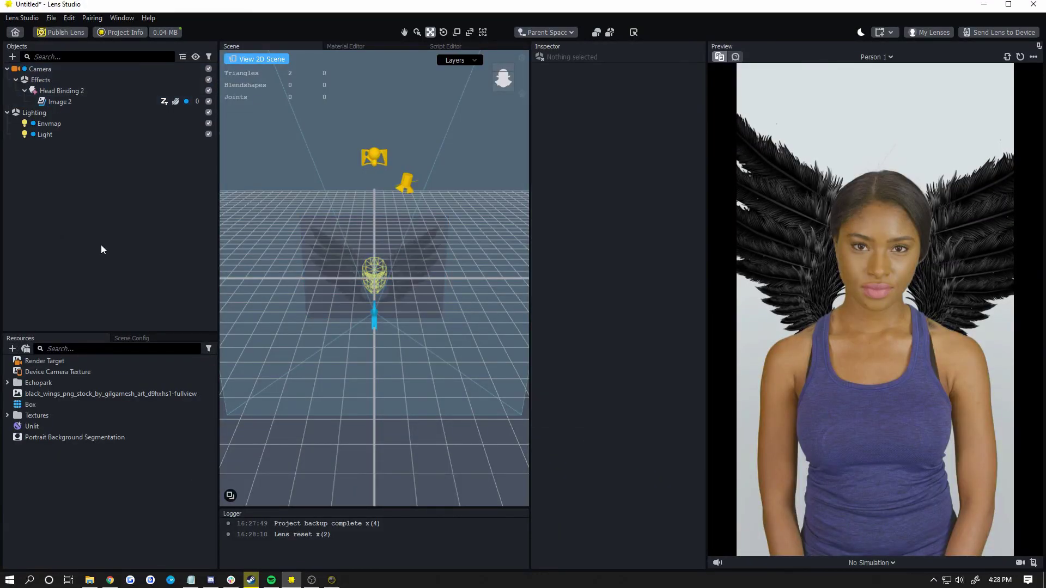
{"action": "left_click", "coordinate": [12, 57]}
{"action": "scroll", "coordinate": [33, 126], "scroll_direction": "up", "scroll_amount": 5}
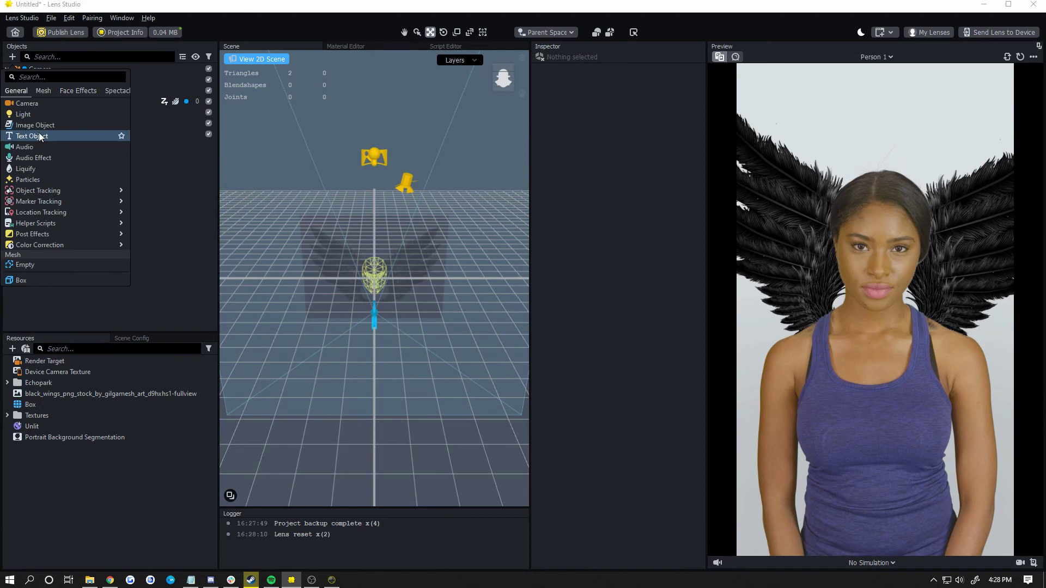
{"action": "left_click", "coordinate": [27, 108]}
Create a new script resource, paste the copied world-rotation code into it below the comment line, and save it.
{"action": "left_click", "coordinate": [12, 348]}
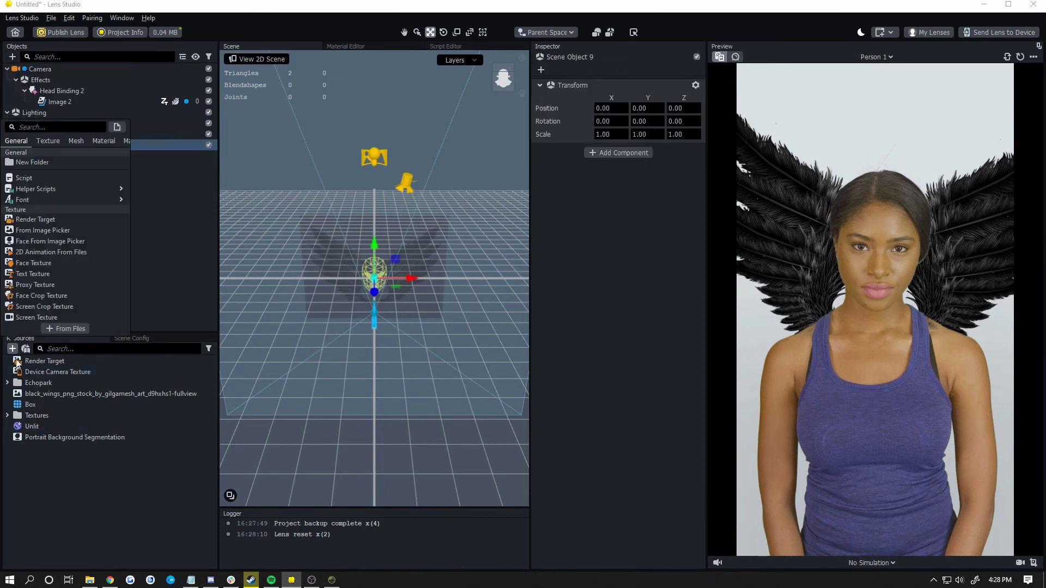
{"action": "left_click", "coordinate": [83, 188]}
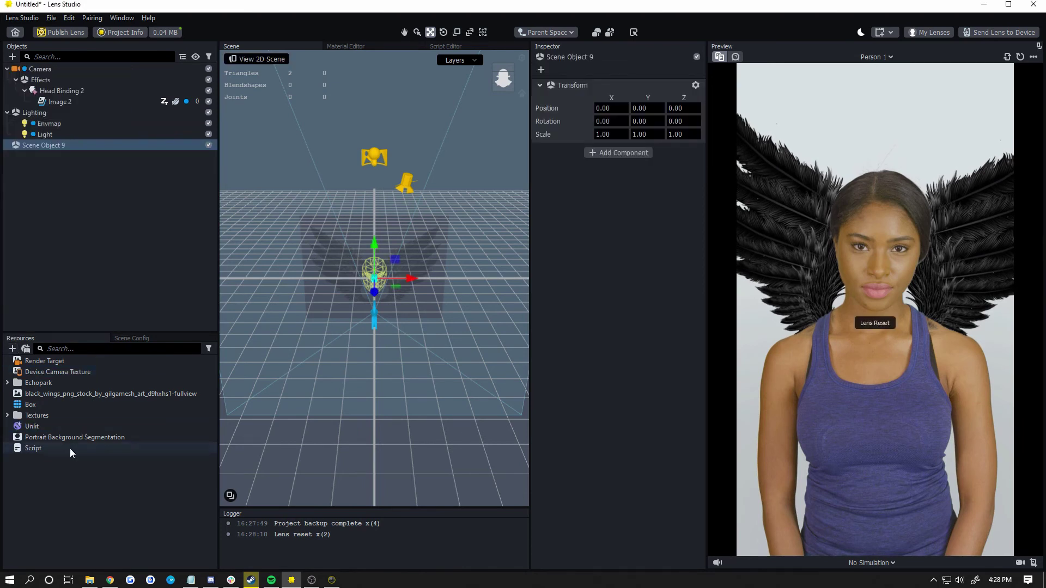
{"action": "double_click", "coordinate": [71, 448]}
{"action": "left_click", "coordinate": [325, 350]}
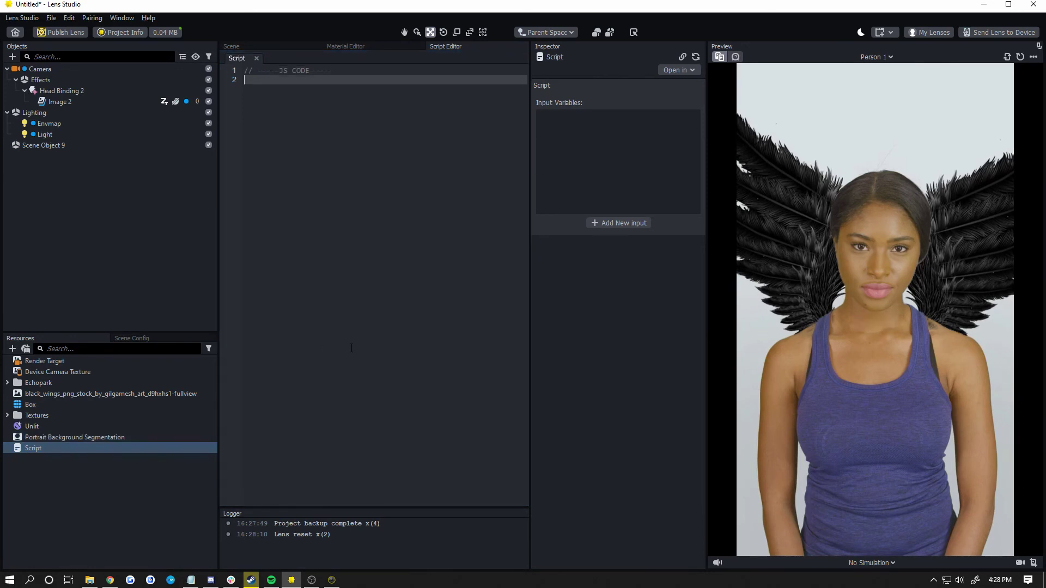
{"action": "key", "text": "ctrl+v"}
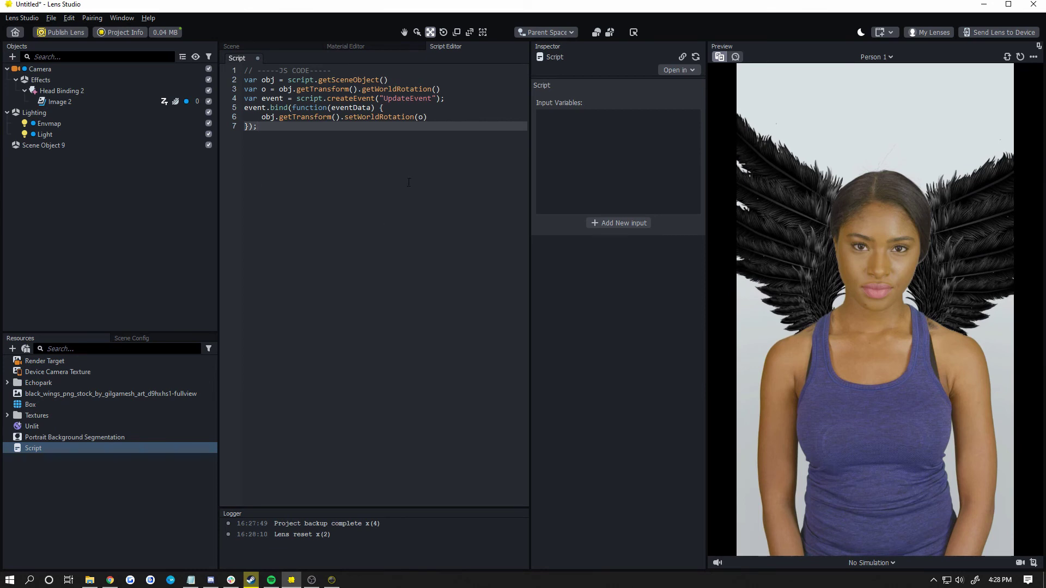
{"action": "key", "text": "ctrl+s"}
Delete the empty Scene Object 9 from the object hierarchy.
{"action": "left_click", "coordinate": [90, 146]}
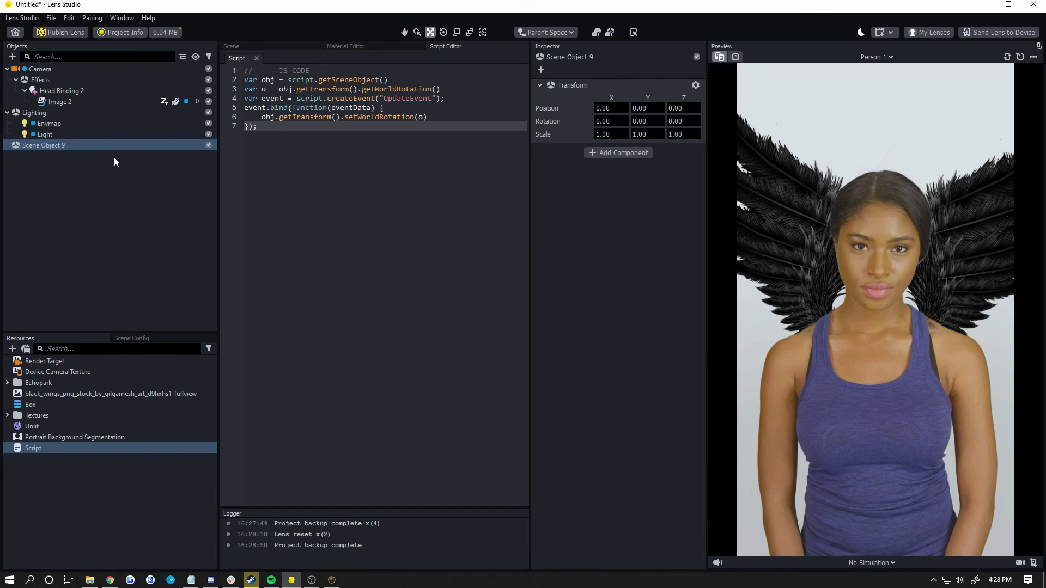
{"action": "right_click", "coordinate": [89, 146]}
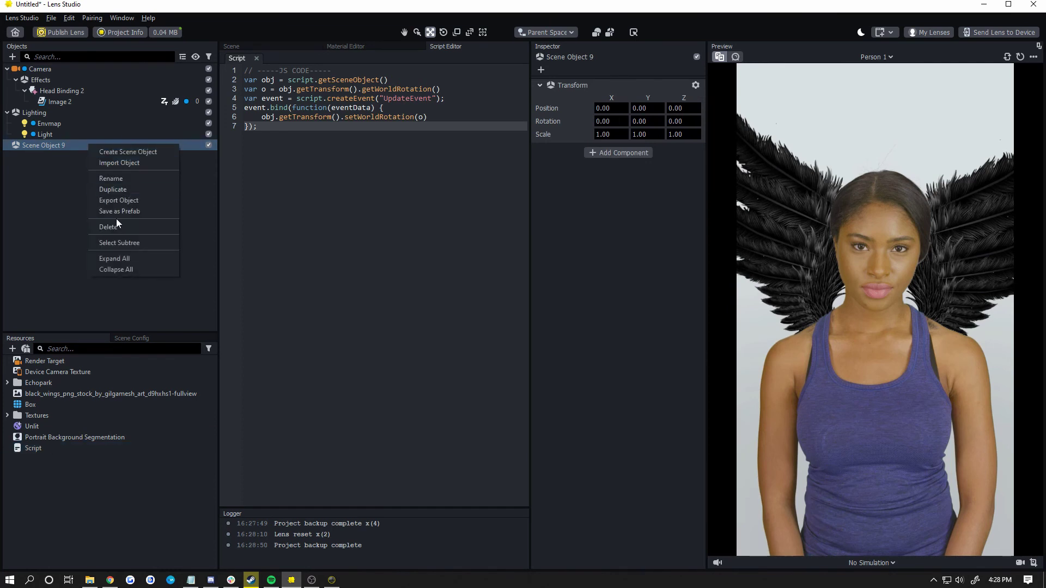
{"action": "left_click", "coordinate": [117, 223]}
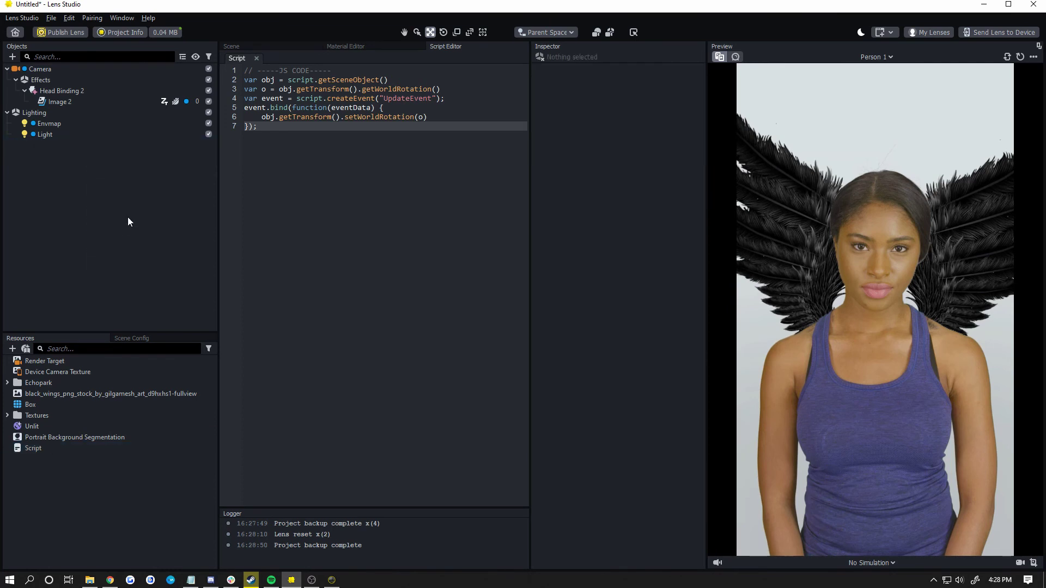
Attach the new script to Head Binding 2 as a component.
{"action": "left_click", "coordinate": [110, 93]}
{"action": "left_click_drag", "start_coordinate": [33, 448], "coordinate": [605, 320]}
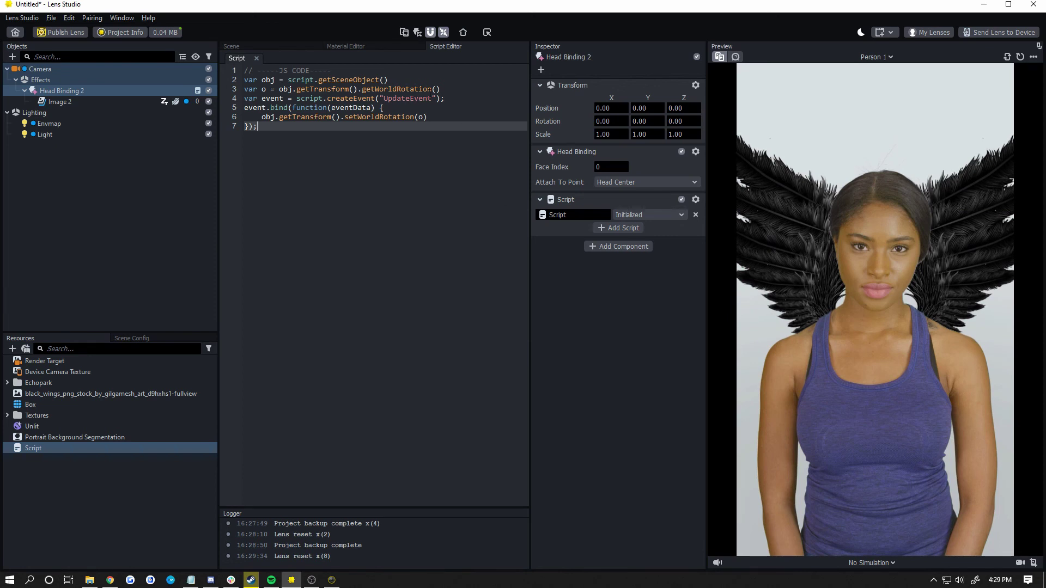
{"action": "left_click_drag", "start_coordinate": [432, 89], "coordinate": [306, 89]}
{"action": "left_click", "coordinate": [306, 89]}
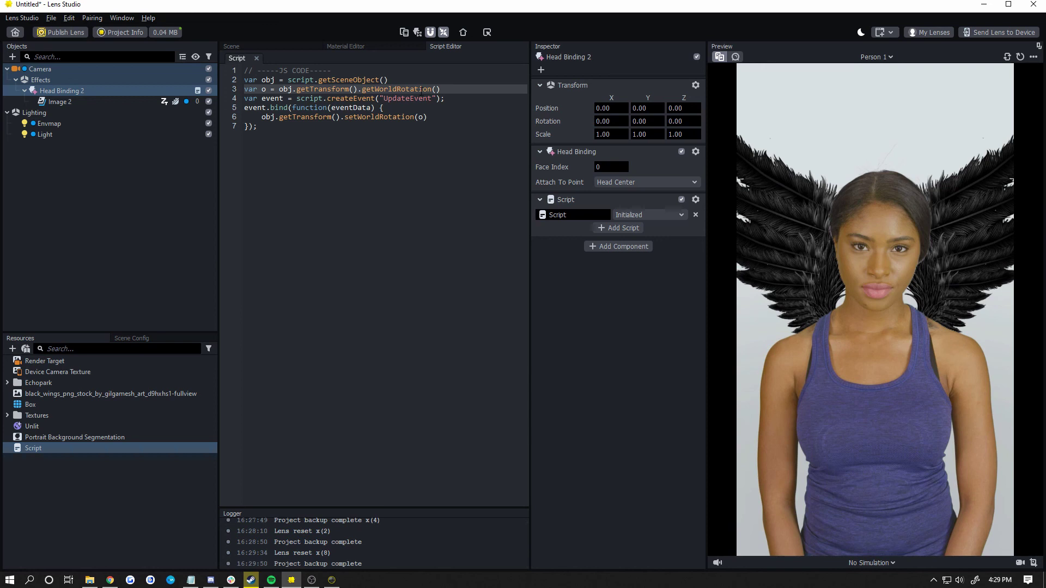
{"action": "left_click", "coordinate": [418, 89]}
Check the scripted wings on the live webcam preview, and return to the Person 1 sample preview.
{"action": "left_click", "coordinate": [736, 58]}
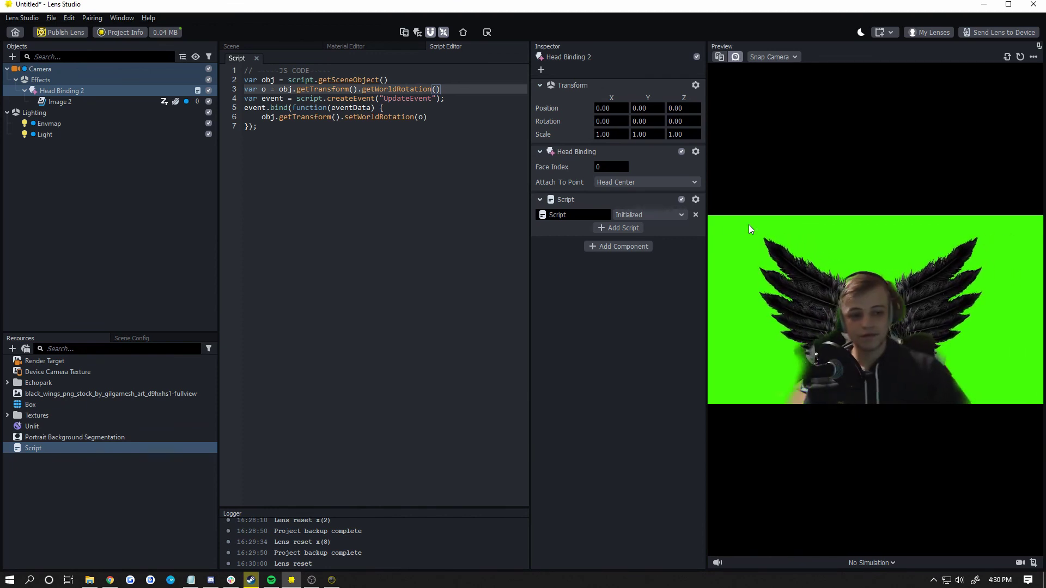
{"action": "left_click", "coordinate": [720, 57]}
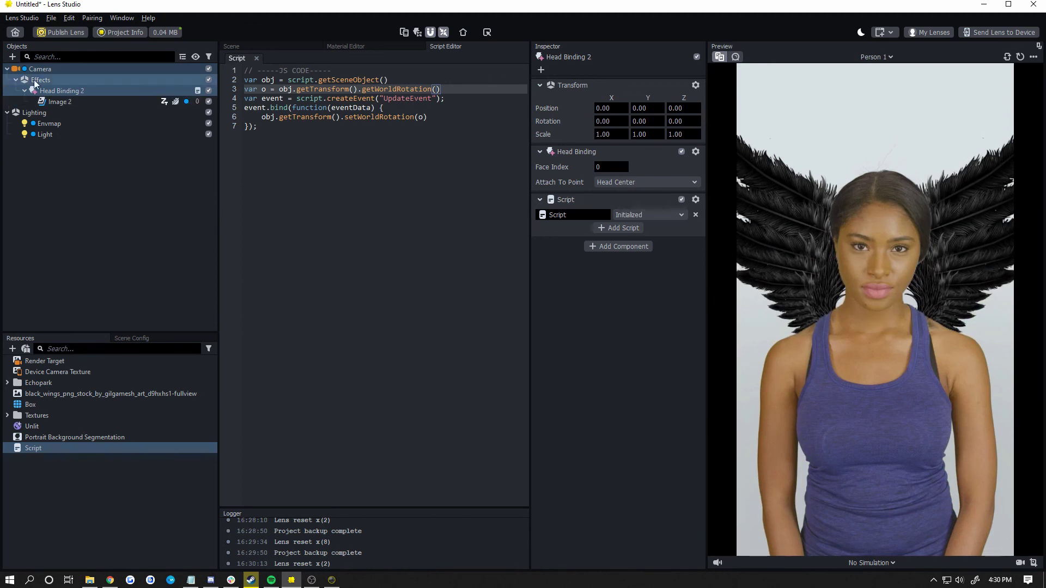
Show the settings of the wings image, Image 2, under Head Binding 2.
{"action": "left_click", "coordinate": [59, 103]}
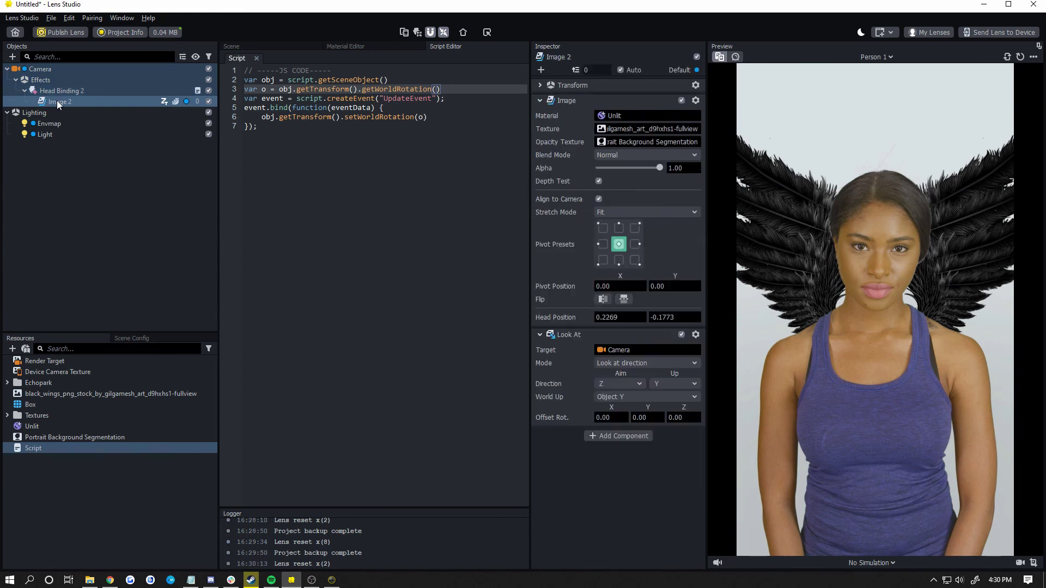